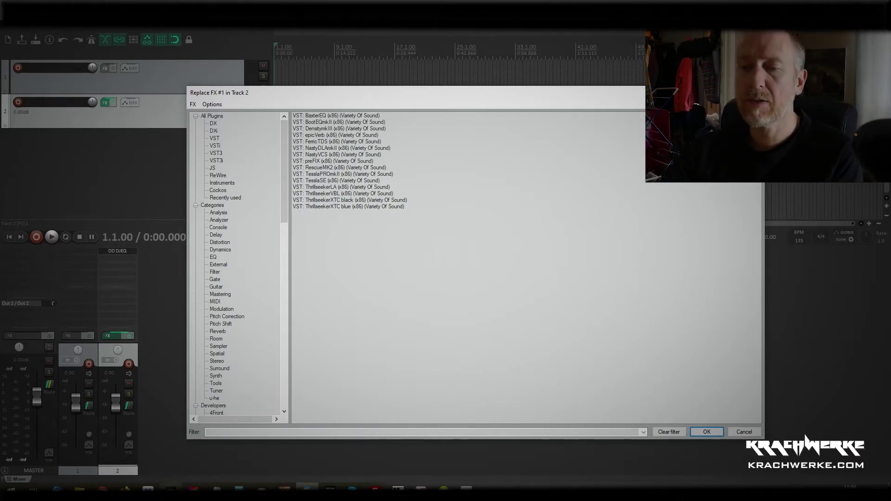
Check the plugin list in Notepad and replace track 2's DD DJEQ effect with ReaFir (FFT EQ+Dynamics Processor) from the Cockos plugins.
{"action": "key", "text": "alt+Tab"}
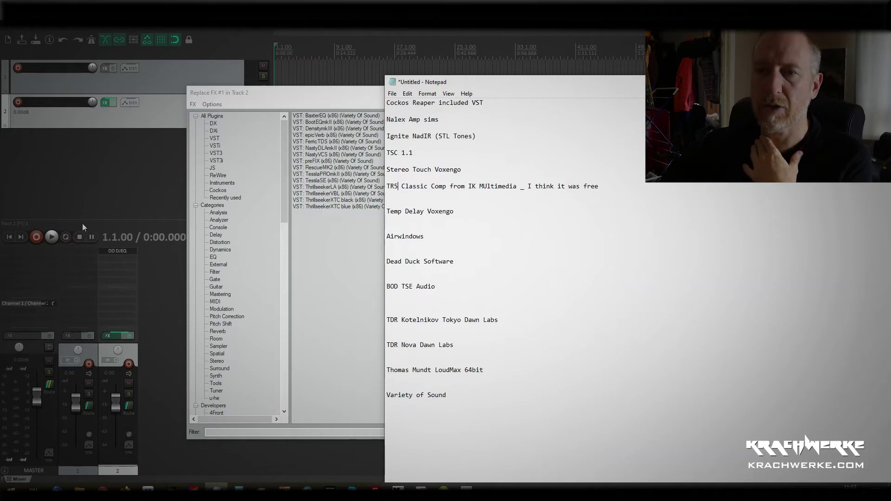
{"action": "left_click", "coordinate": [110, 252]}
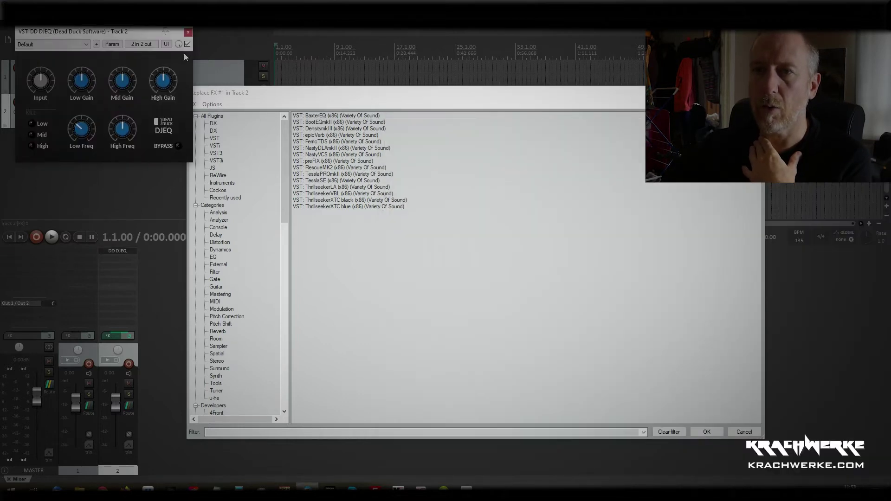
{"action": "left_click", "coordinate": [188, 32]}
{"action": "left_click", "coordinate": [218, 190]}
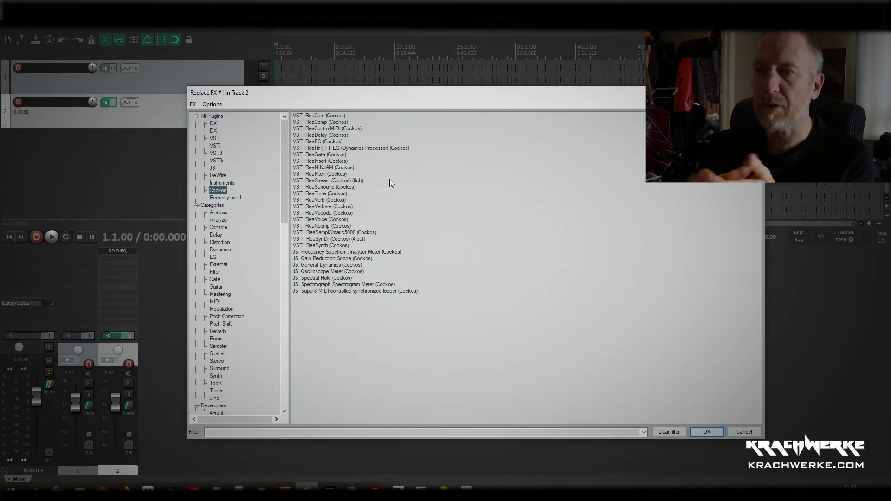
{"action": "double_click", "coordinate": [328, 148]}
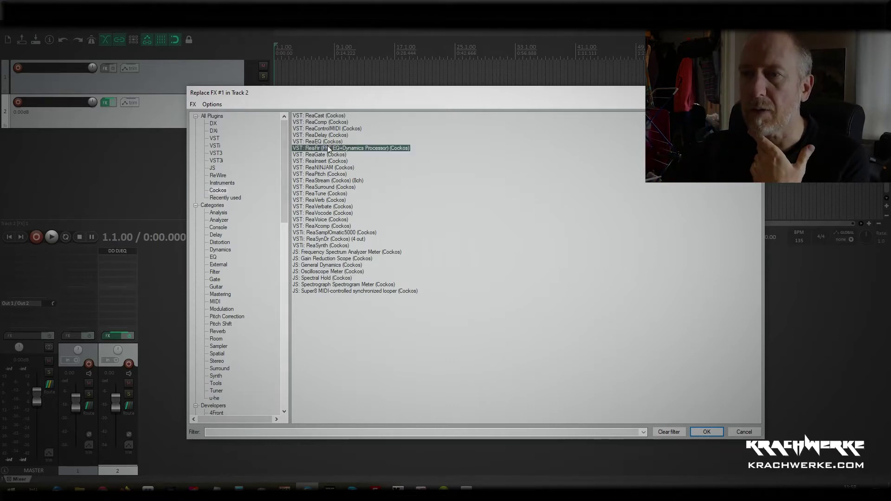
Examine ReaFir's edit mode and processing mode options without changing them, and close the effect window.
{"action": "left_click", "coordinate": [216, 85]}
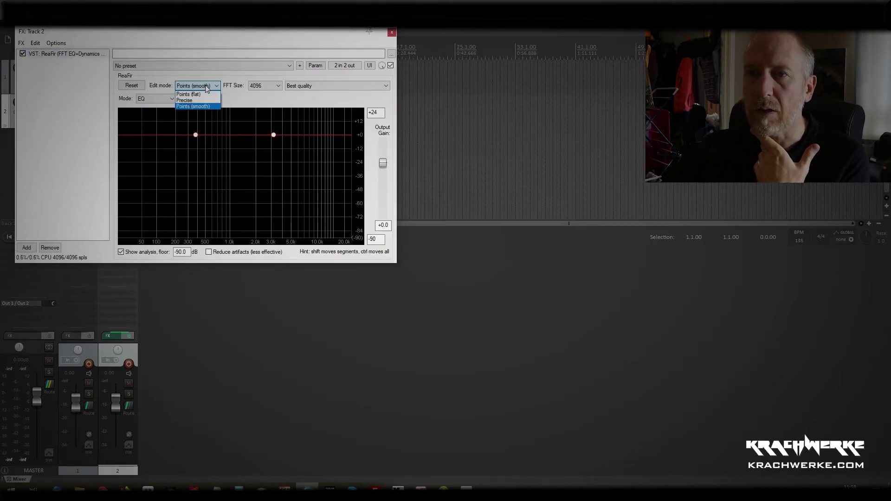
{"action": "left_click", "coordinate": [211, 89]}
{"action": "left_click", "coordinate": [201, 65]}
{"action": "left_click", "coordinate": [283, 98]}
{"action": "left_click", "coordinate": [173, 99]}
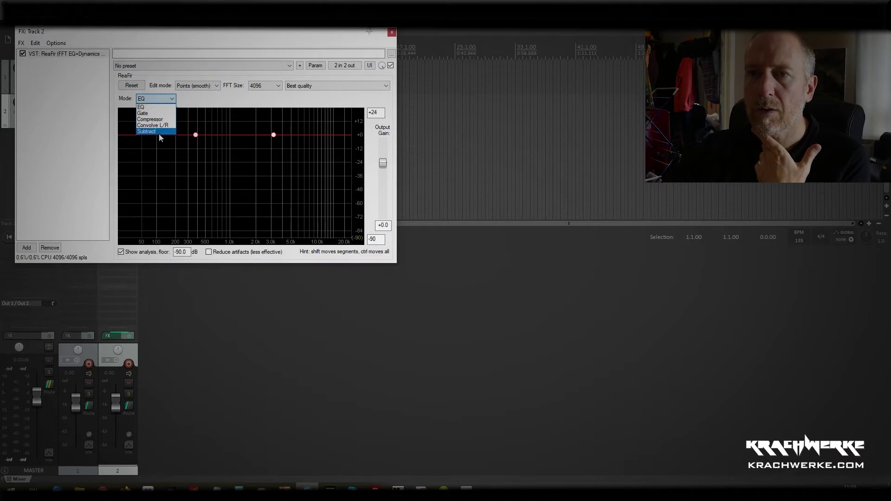
{"action": "left_click", "coordinate": [233, 99]}
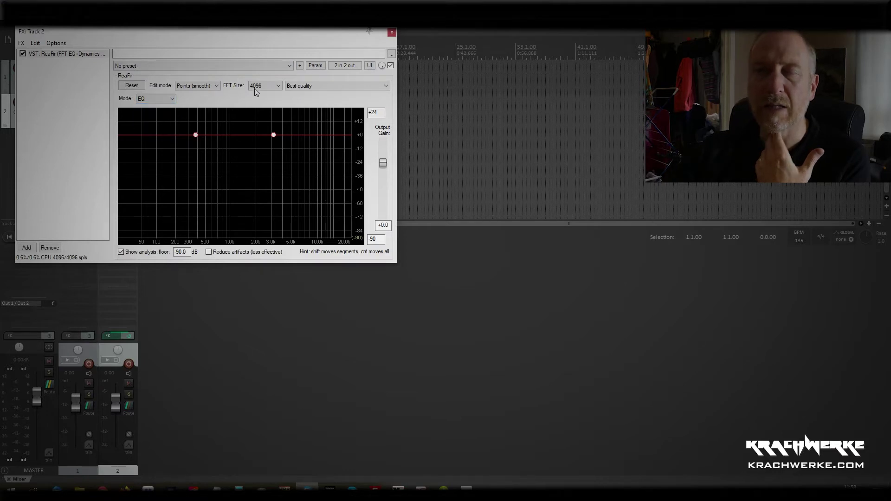
{"action": "left_click", "coordinate": [392, 32]}
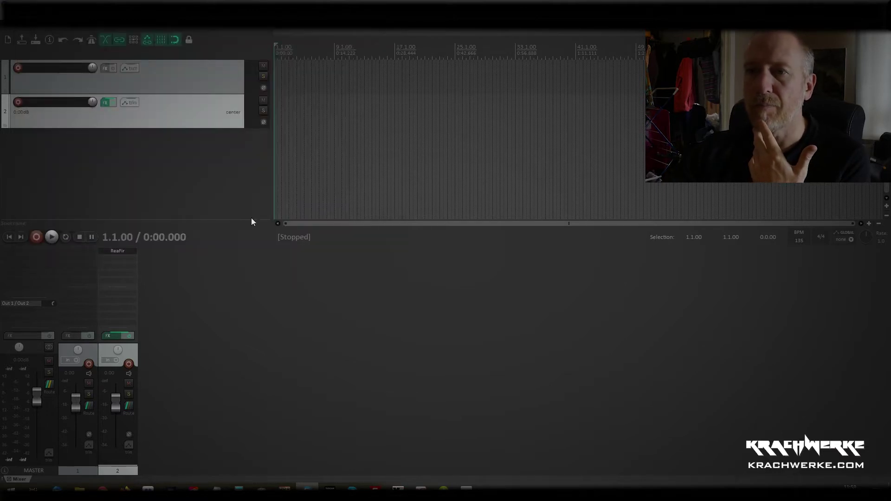
Replace track 2's ReaFir effect with ReaXcomp (Cockos), view its multiband controls and close the effect window.
{"action": "right_click", "coordinate": [122, 252]}
{"action": "left_click", "coordinate": [135, 293]}
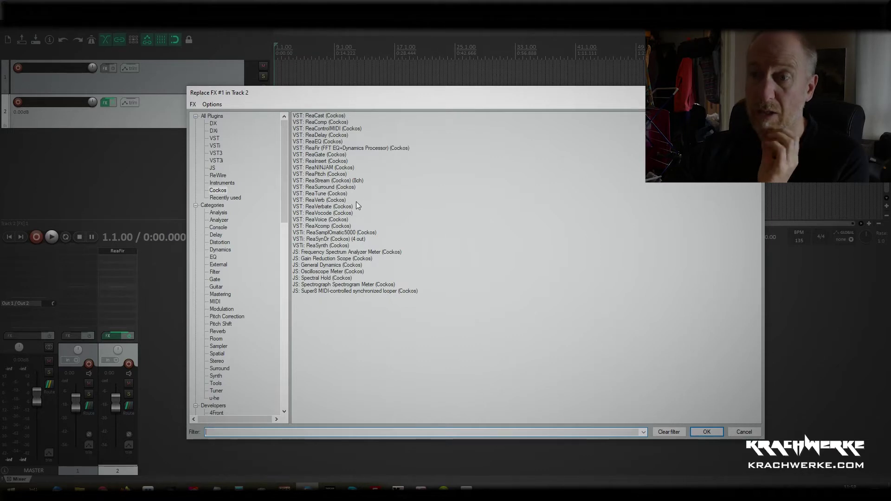
{"action": "double_click", "coordinate": [317, 227]}
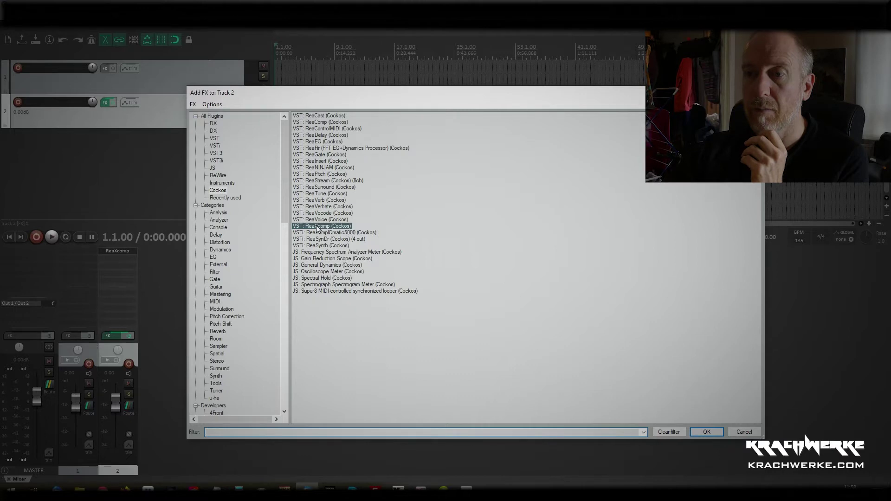
{"action": "left_click_drag", "start_coordinate": [297, 92], "coordinate": [316, 102]}
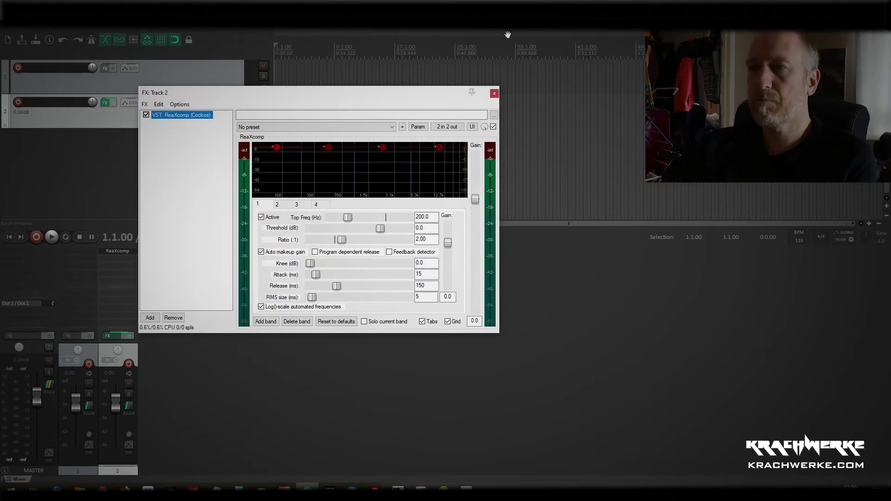
{"action": "left_click", "coordinate": [494, 94]}
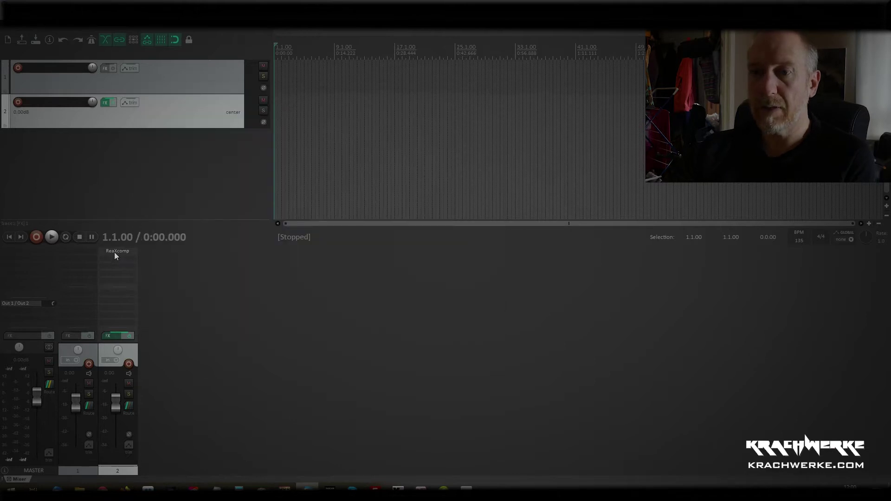
Browse the JS plugins available as a replacement for track 2's ReaXcomp and leave the effect as it is.
{"action": "right_click", "coordinate": [114, 254]}
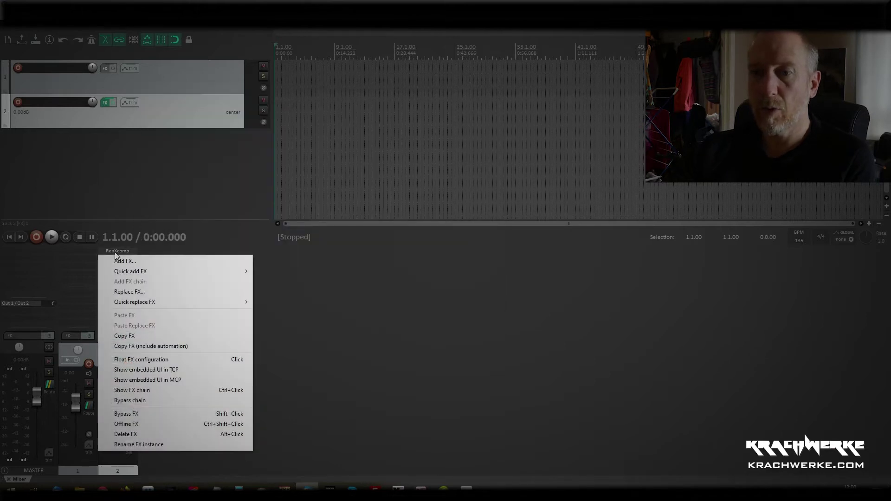
{"action": "left_click", "coordinate": [146, 292]}
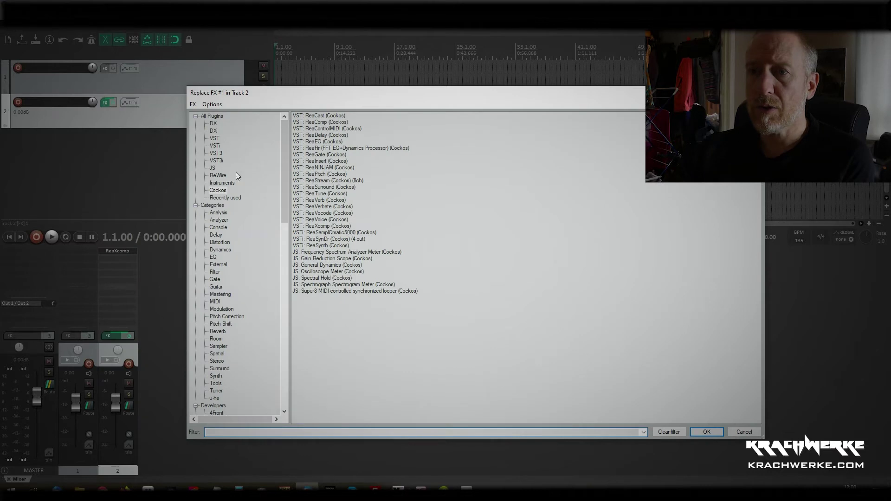
{"action": "left_click", "coordinate": [213, 169]}
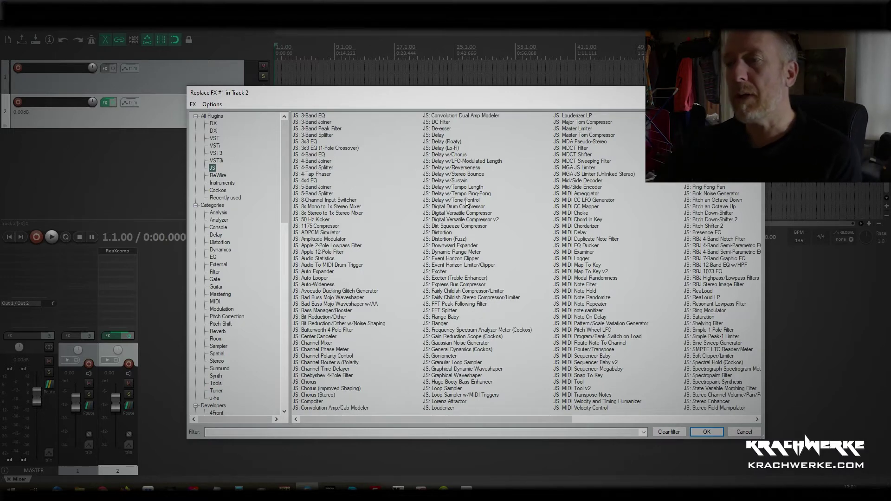
{"action": "scroll", "coordinate": [461, 270], "scroll_direction": "right", "scroll_amount": 2}
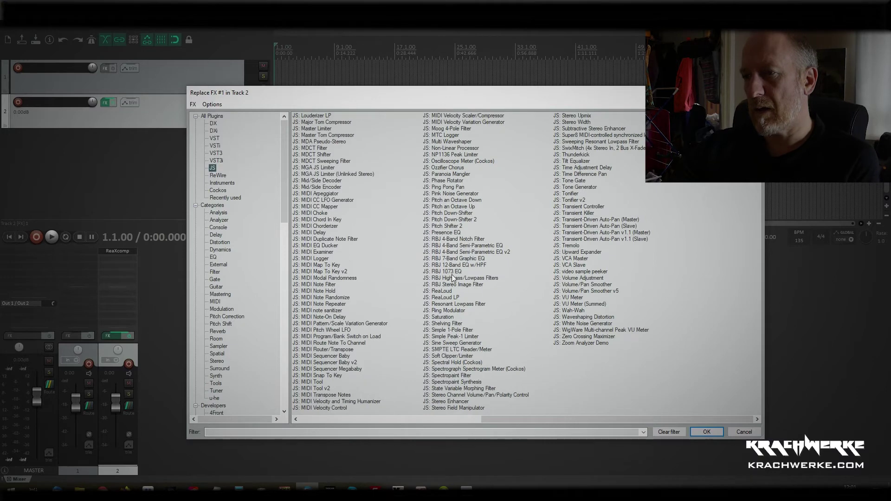
{"action": "scroll", "coordinate": [440, 283], "scroll_direction": "left", "scroll_amount": 2}
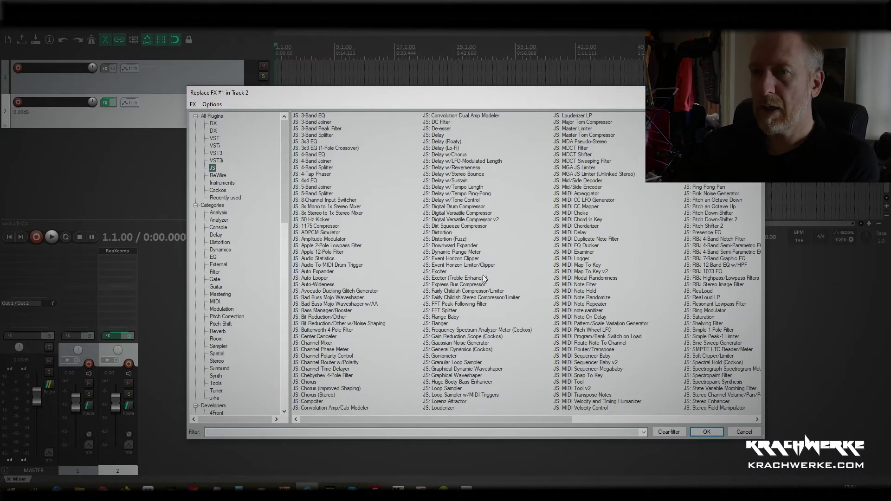
{"action": "left_click", "coordinate": [760, 433]}
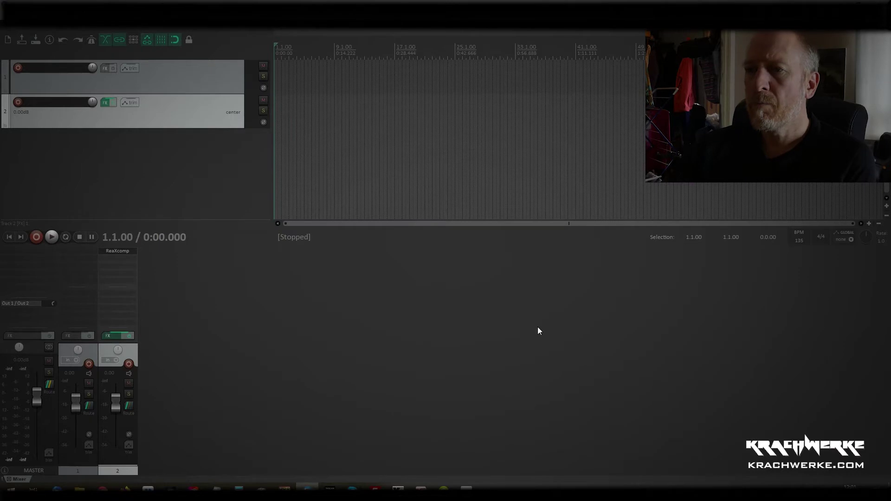
Consult the Notepad plugin list and examine the NaLex developer's plugins among the replacement effects for track 2.
{"action": "left_click", "coordinate": [216, 487]}
{"action": "left_click_drag", "start_coordinate": [511, 83], "coordinate": [439, 89]}
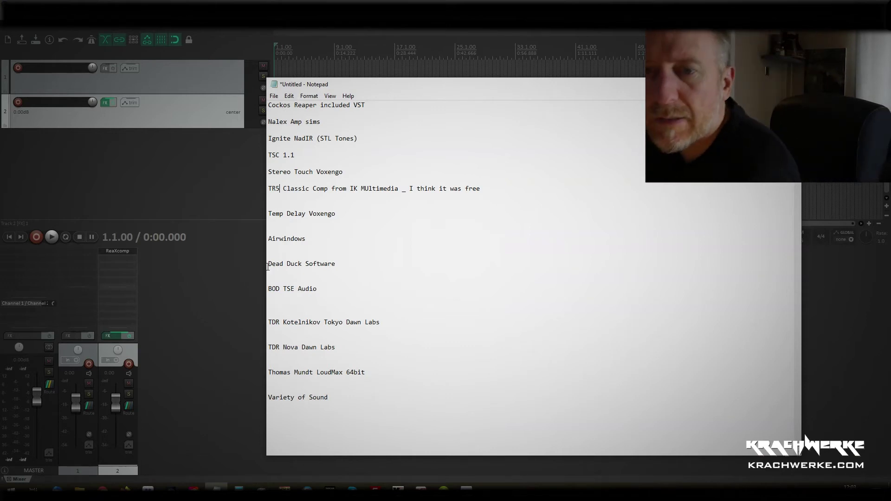
{"action": "right_click", "coordinate": [110, 253]}
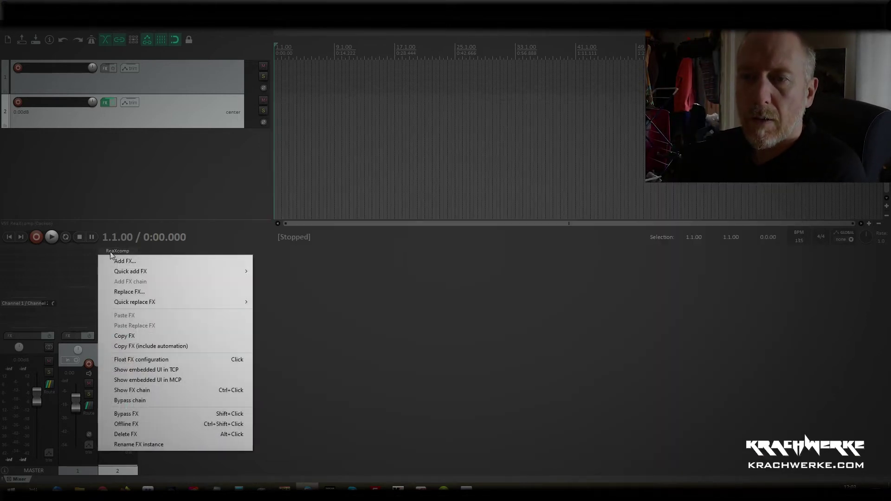
{"action": "left_click", "coordinate": [141, 291]}
{"action": "scroll", "coordinate": [283, 290], "scroll_direction": "down", "scroll_amount": 13}
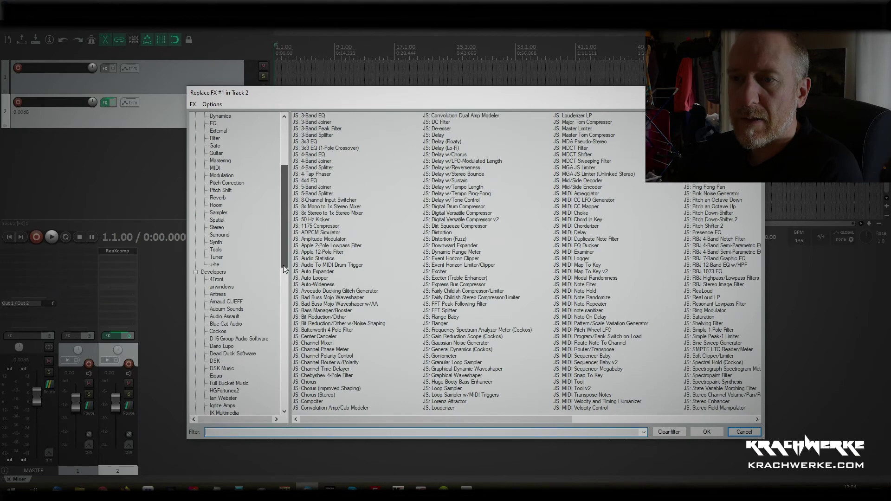
{"action": "left_click_drag", "start_coordinate": [283, 291], "coordinate": [280, 308]}
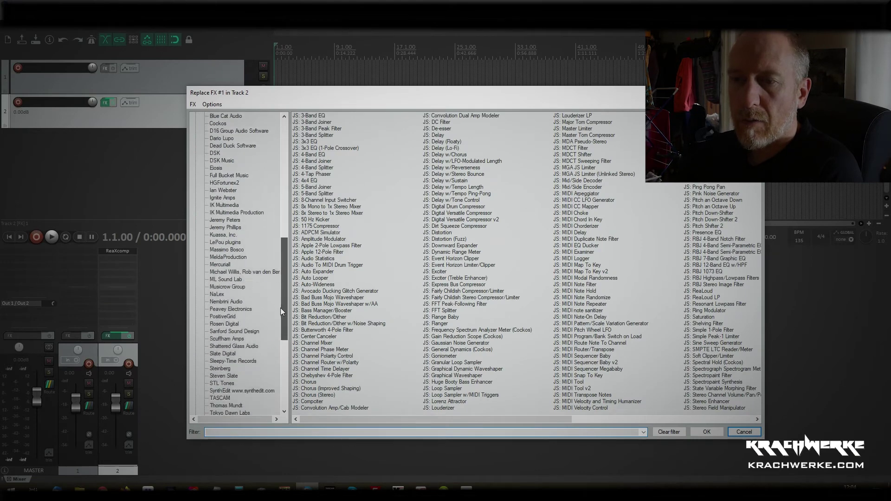
{"action": "left_click", "coordinate": [229, 294]}
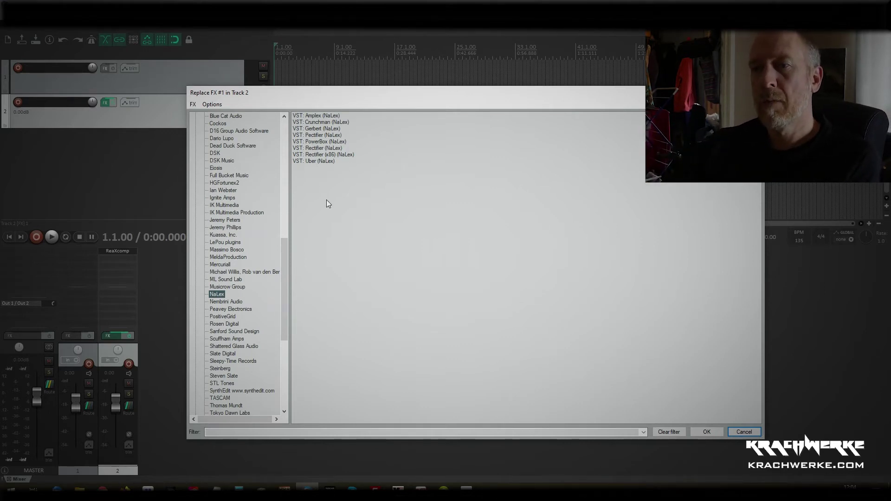
{"action": "left_click", "coordinate": [320, 116]}
{"action": "left_click", "coordinate": [368, 232]}
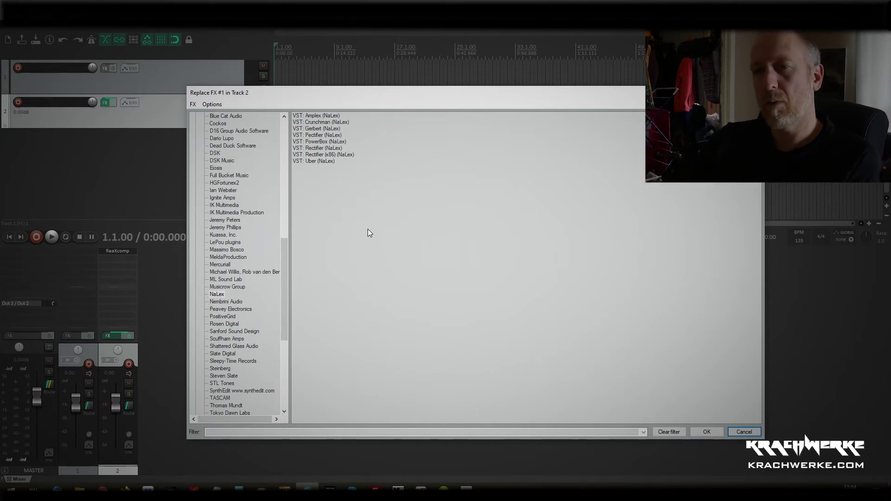
{"action": "left_click_drag", "start_coordinate": [324, 96], "coordinate": [369, 111]}
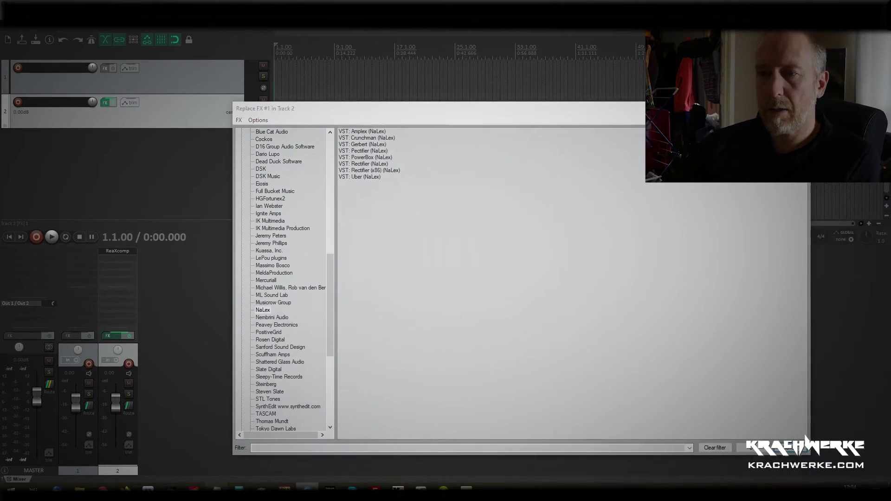
Recheck the Notepad list, replace track 2's ReaXcomp with the VST3 Ignite - NadIR from STL Tones, and close its window after viewing.
{"action": "left_click", "coordinate": [217, 488]}
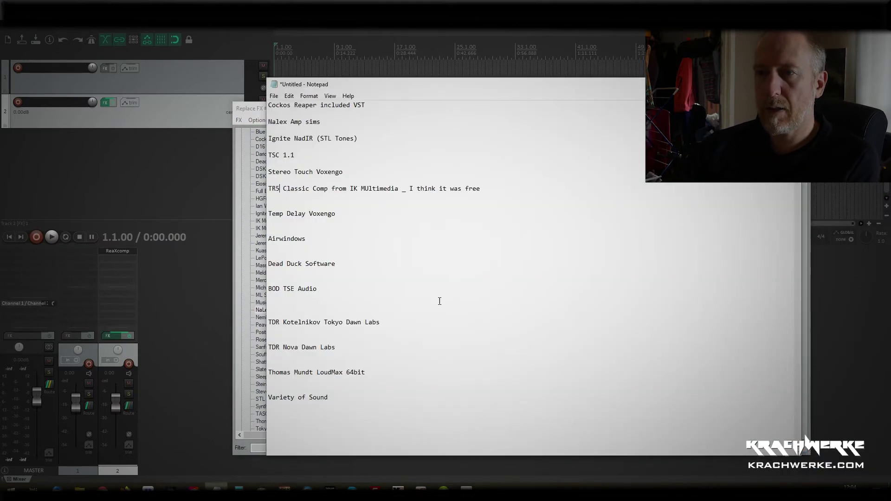
{"action": "left_click", "coordinate": [259, 111]}
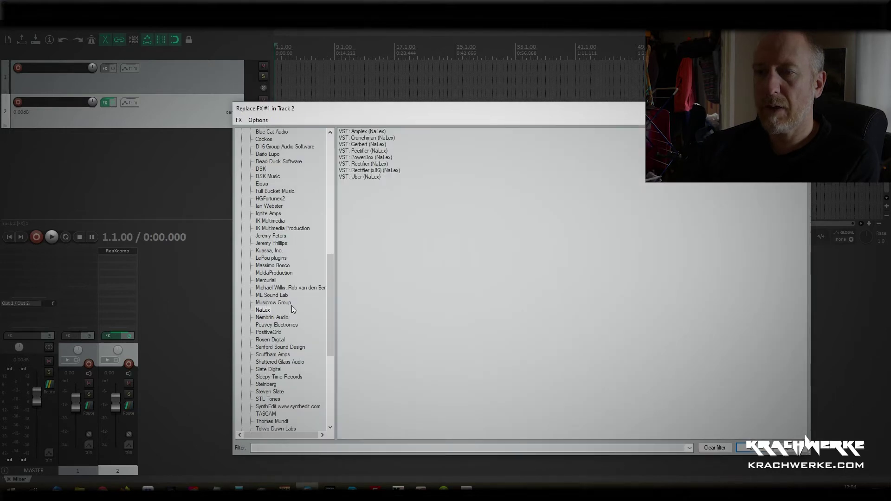
{"action": "left_click", "coordinate": [271, 399]}
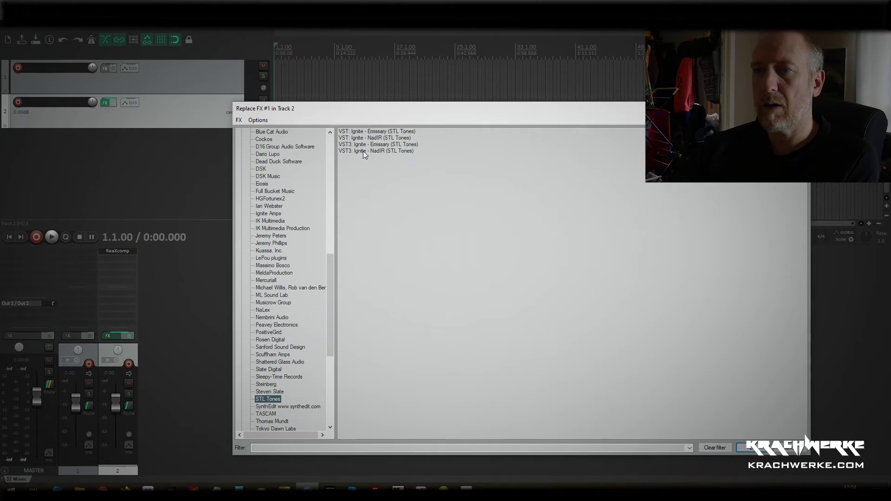
{"action": "left_click", "coordinate": [363, 151]}
{"action": "double_click", "coordinate": [366, 151]}
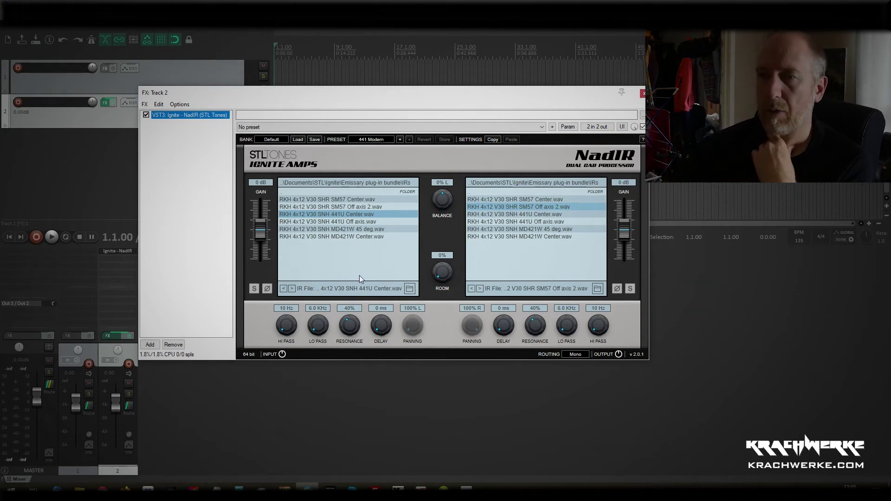
{"action": "key", "text": "Escape"}
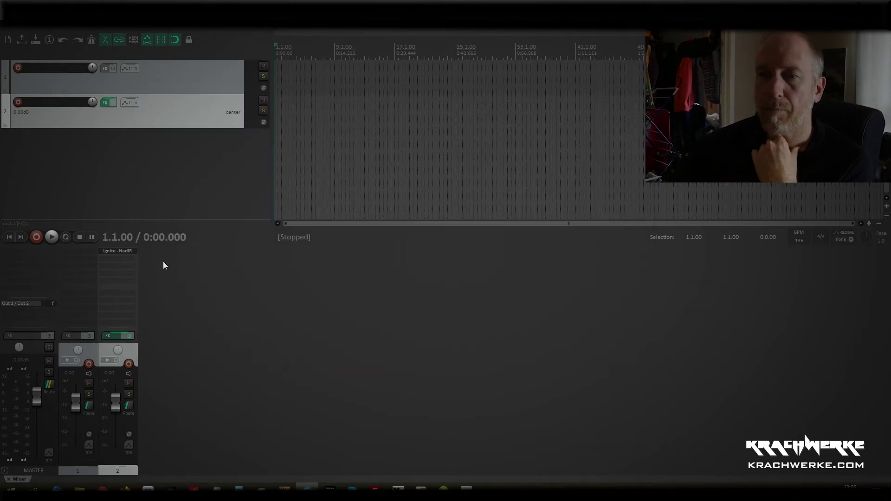
Replace track 2's NadIR effect with the VST3 Ignite - Emissary from STL Tones and close its window after viewing.
{"action": "right_click", "coordinate": [118, 251]}
{"action": "left_click", "coordinate": [157, 296]}
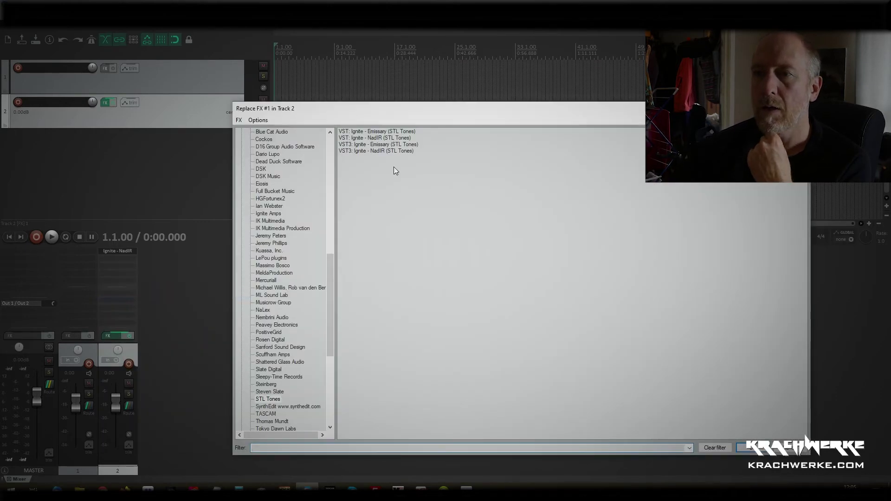
{"action": "double_click", "coordinate": [378, 144]}
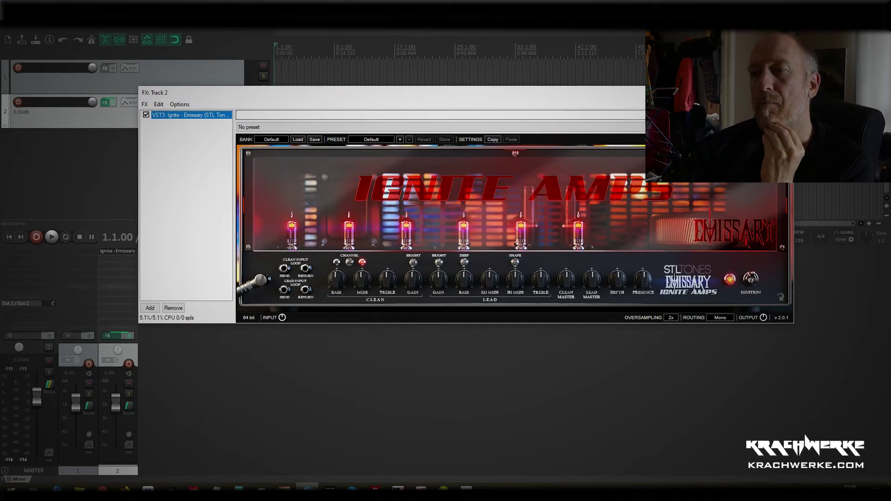
{"action": "left_click", "coordinate": [785, 92]}
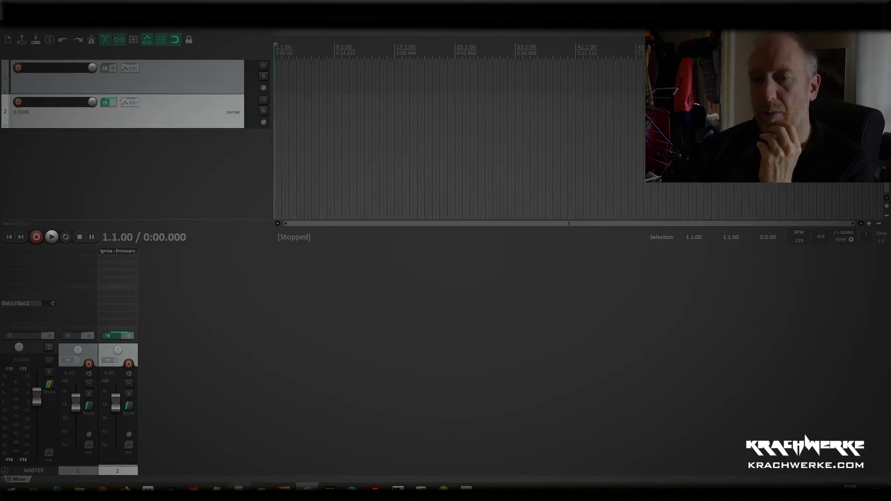
Consult the Notepad plugin list and examine Voxengo's plugins among the replacement effects for track 2.
{"action": "left_click", "coordinate": [216, 488]}
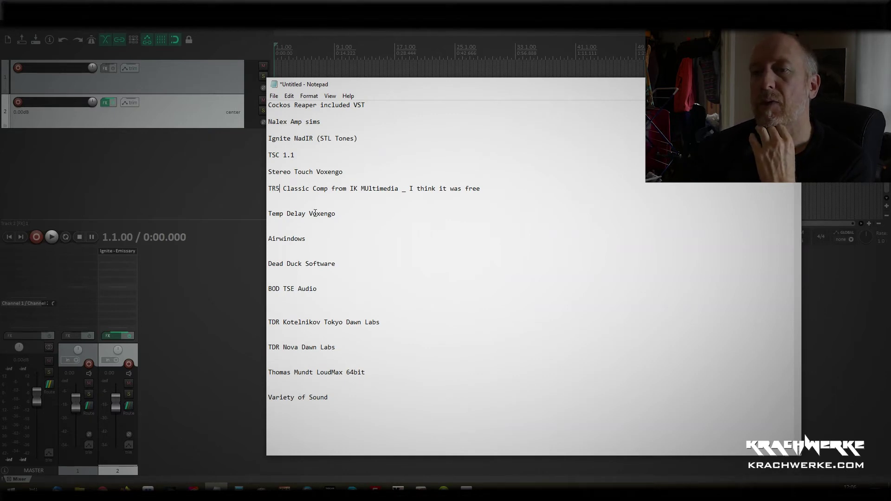
{"action": "right_click", "coordinate": [114, 251]}
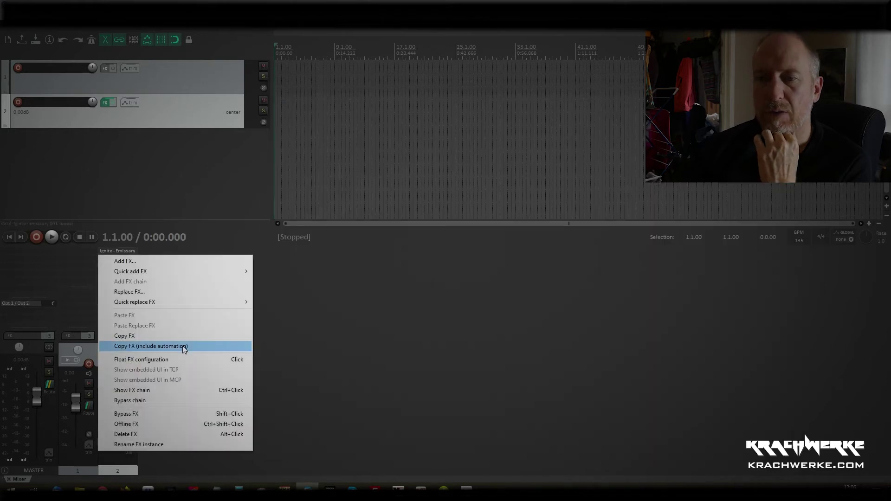
{"action": "left_click", "coordinate": [152, 292]}
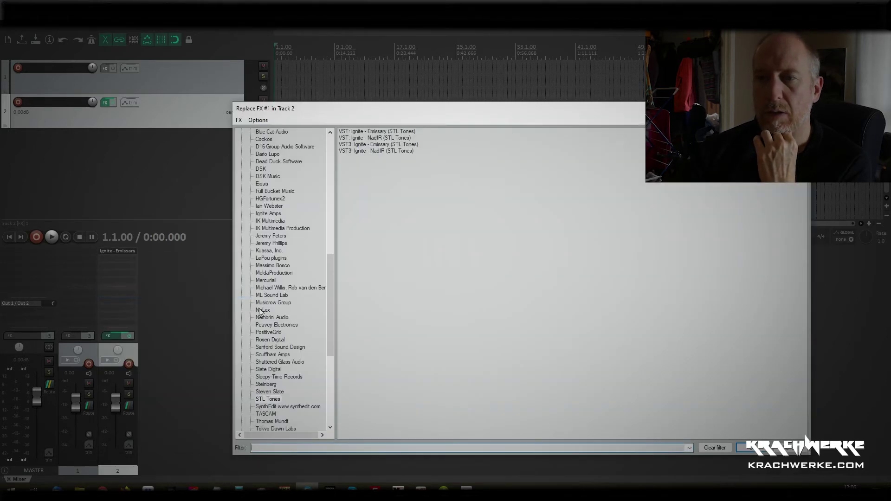
{"action": "left_click_drag", "start_coordinate": [331, 253], "coordinate": [322, 306]}
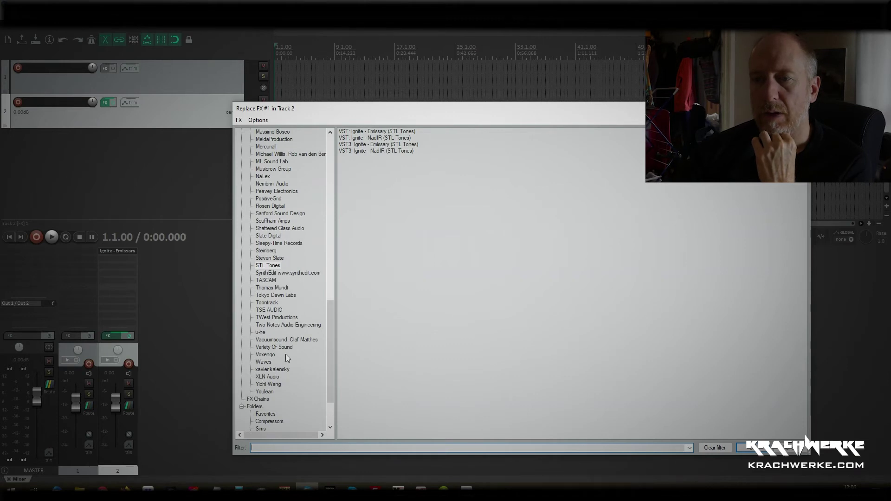
{"action": "left_click", "coordinate": [268, 355]}
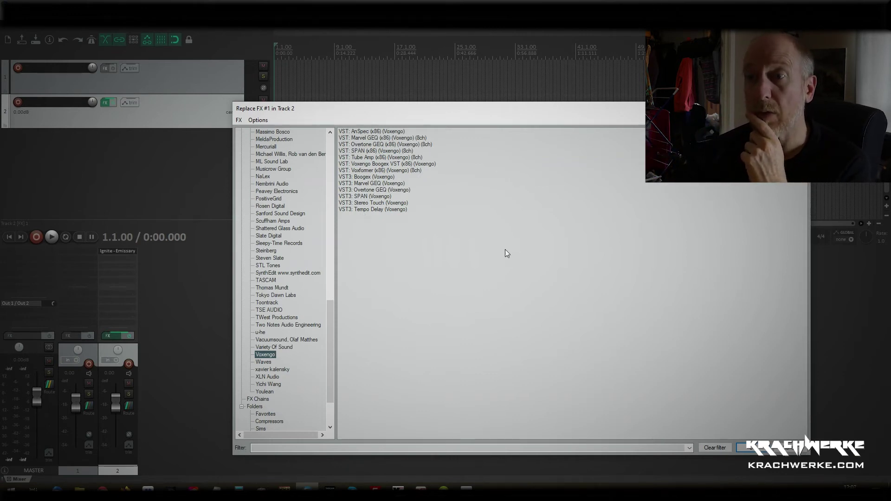
Replace track 2's Emissary effect with the VST3 Aural Verb from developer Audio Assault.
{"action": "left_click_drag", "start_coordinate": [331, 323], "coordinate": [335, 244]}
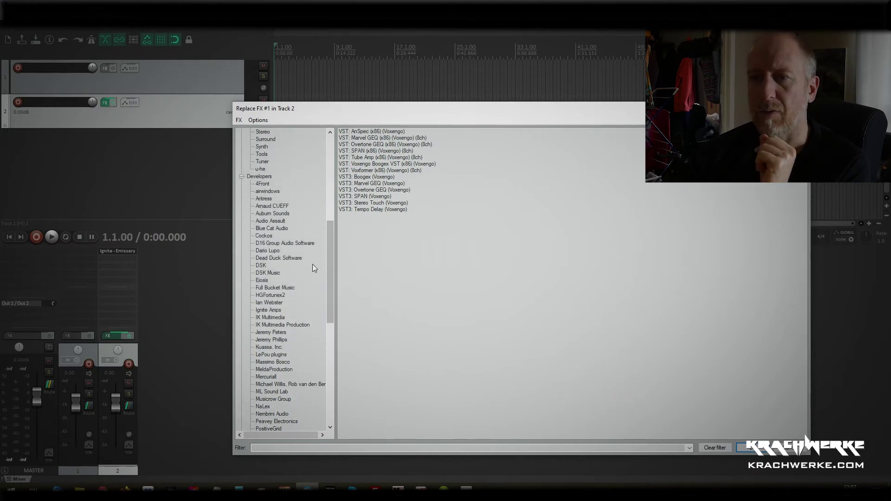
{"action": "left_click", "coordinate": [271, 221]}
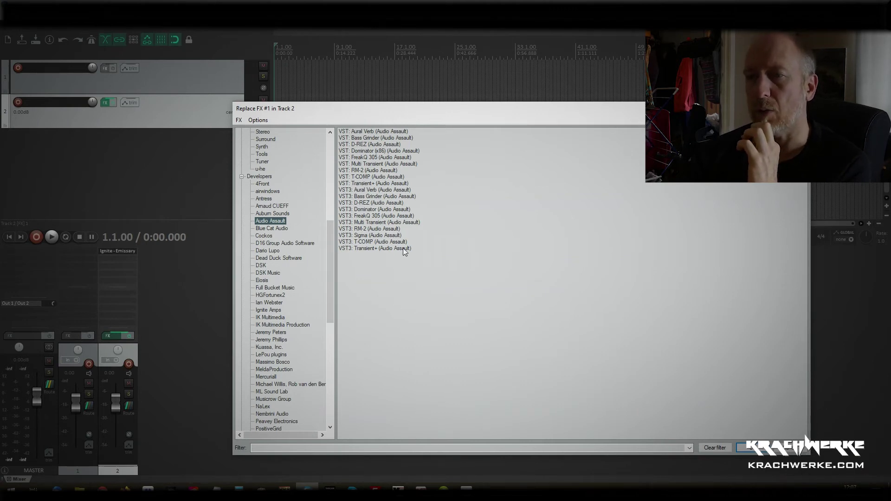
{"action": "double_click", "coordinate": [367, 192]}
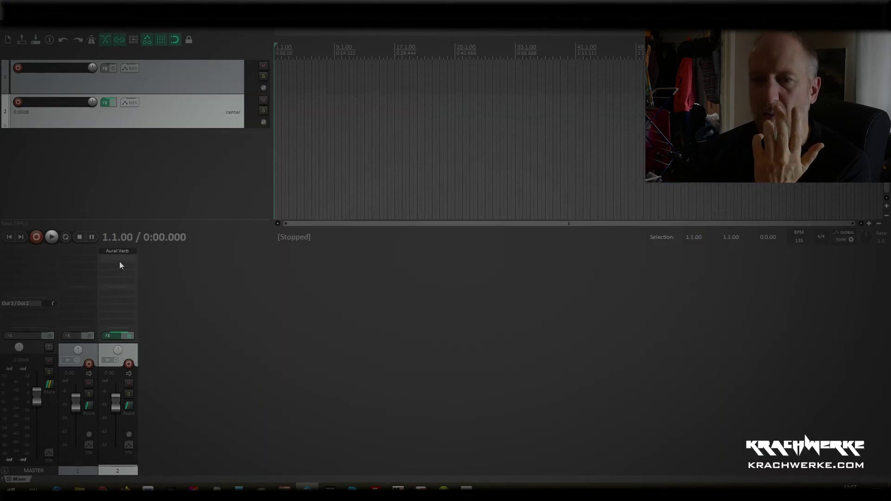
Recheck the Notepad plugin list and replace track 2's Aural Verb with the VST Channel7 from airwindows.
{"action": "right_click", "coordinate": [120, 265]}
{"action": "left_click", "coordinate": [218, 461]}
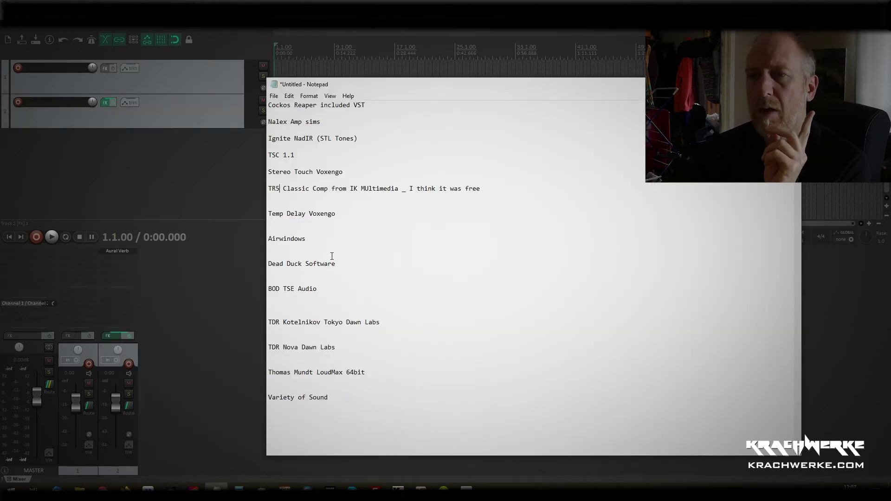
{"action": "right_click", "coordinate": [115, 259]}
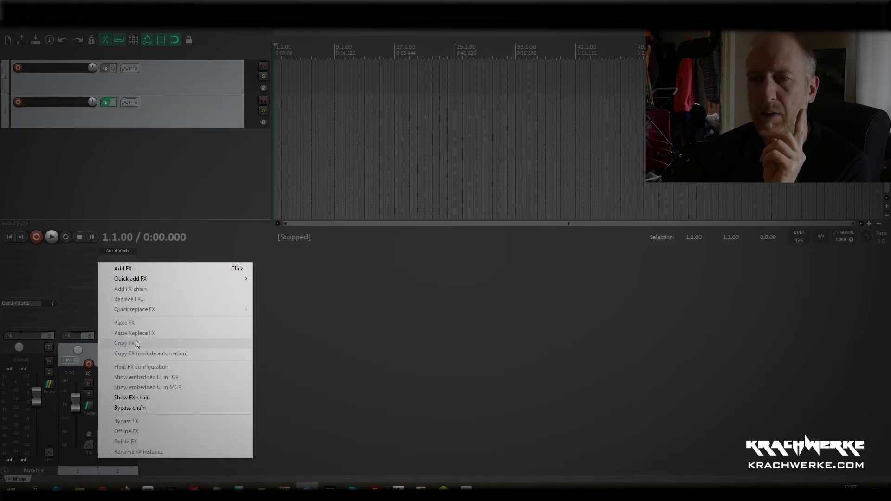
{"action": "left_click", "coordinate": [387, 310]}
{"action": "right_click", "coordinate": [119, 251]}
{"action": "left_click", "coordinate": [140, 292]}
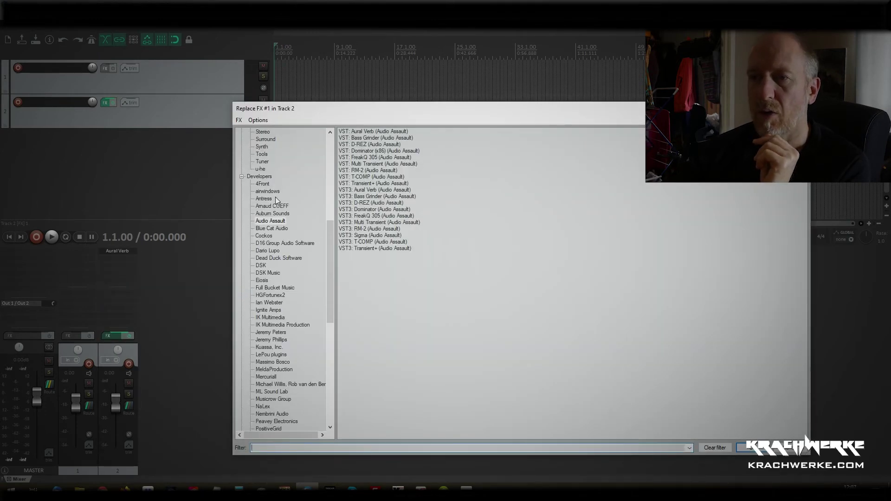
{"action": "left_click", "coordinate": [274, 192]}
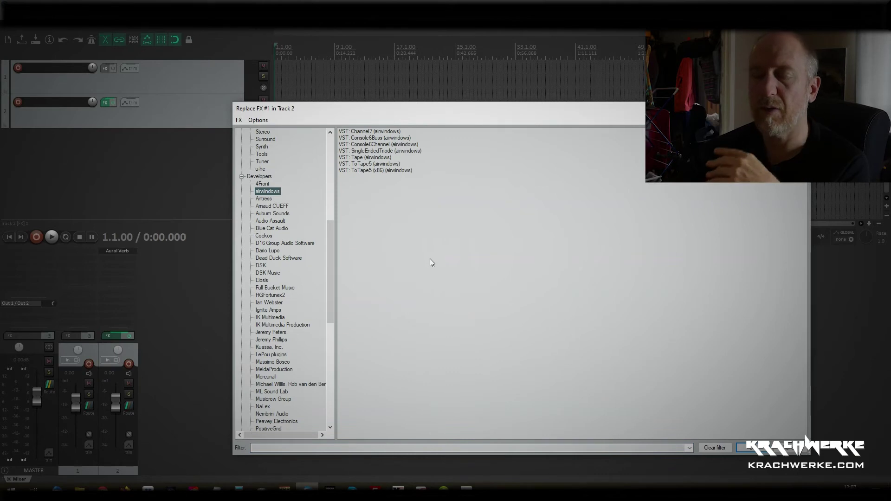
{"action": "key", "text": "Tab"}
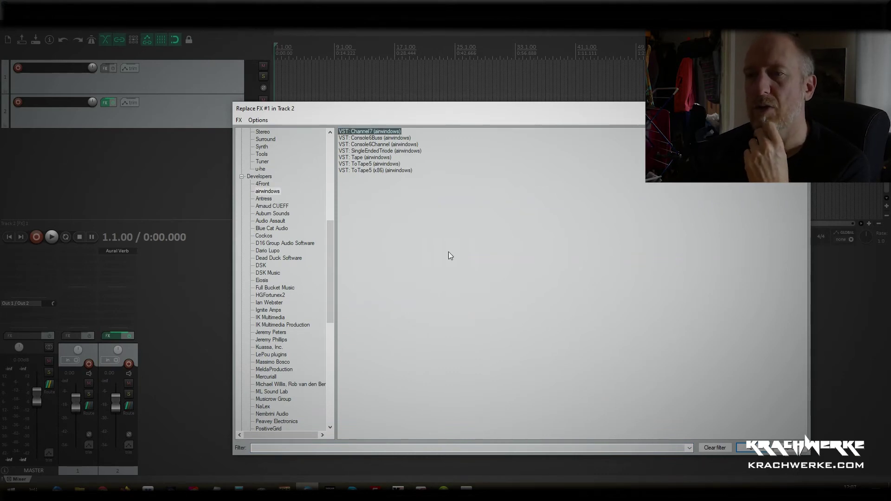
{"action": "double_click", "coordinate": [377, 132]}
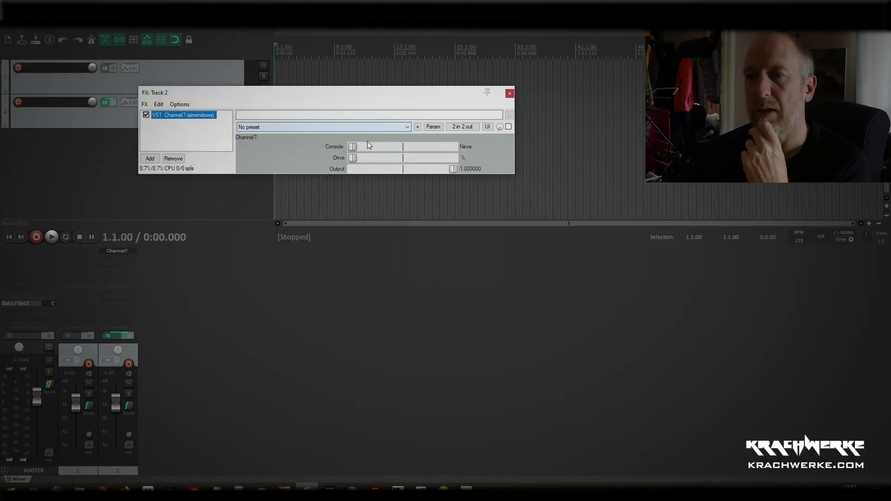
Try out the Console and Drive sliders of Channel7 on track 2 and close its window.
{"action": "left_click_drag", "start_coordinate": [258, 192], "coordinate": [300, 192]}
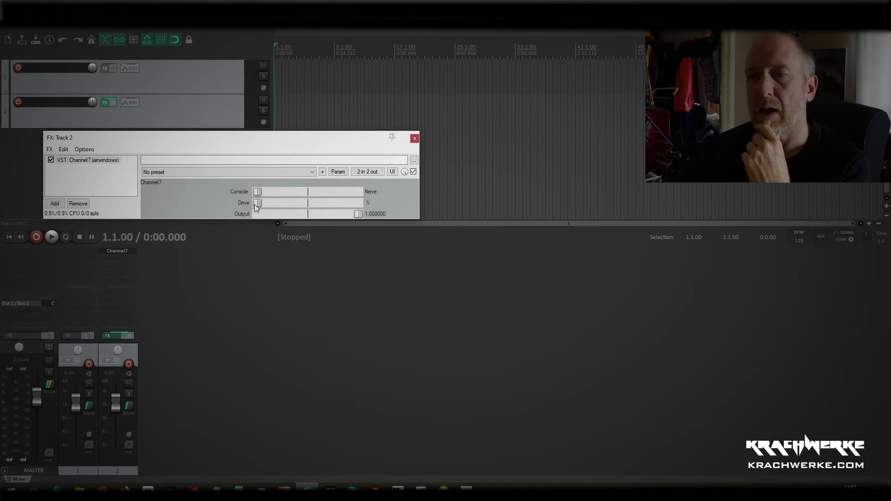
{"action": "mouse_move", "coordinate": [263, 205]}
{"action": "left_mouse_down"}
{"action": "mouse_move", "coordinate": [321, 203]}
{"action": "mouse_move", "coordinate": [251, 205]}
{"action": "left_mouse_up"}
{"action": "left_click", "coordinate": [414, 138]}
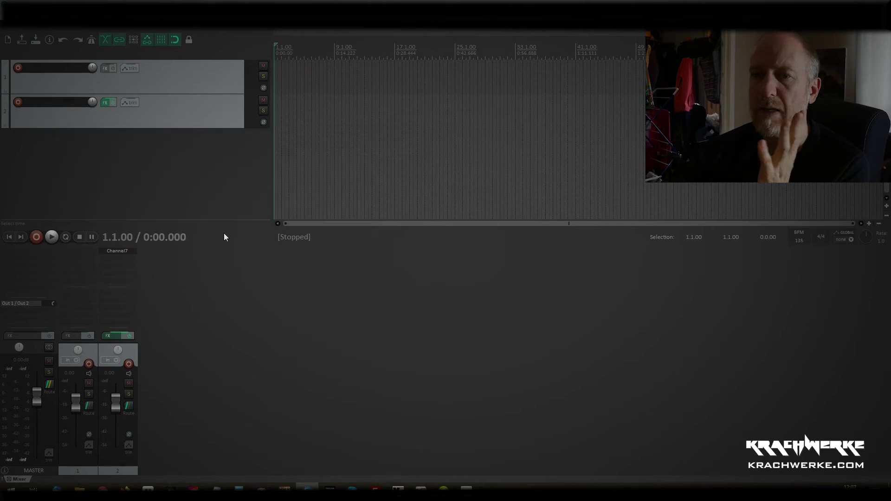
Replace track 2's Channel7 effect with the VST Tape from airwindows and view its controls.
{"action": "right_click", "coordinate": [121, 253]}
{"action": "left_click", "coordinate": [130, 291]}
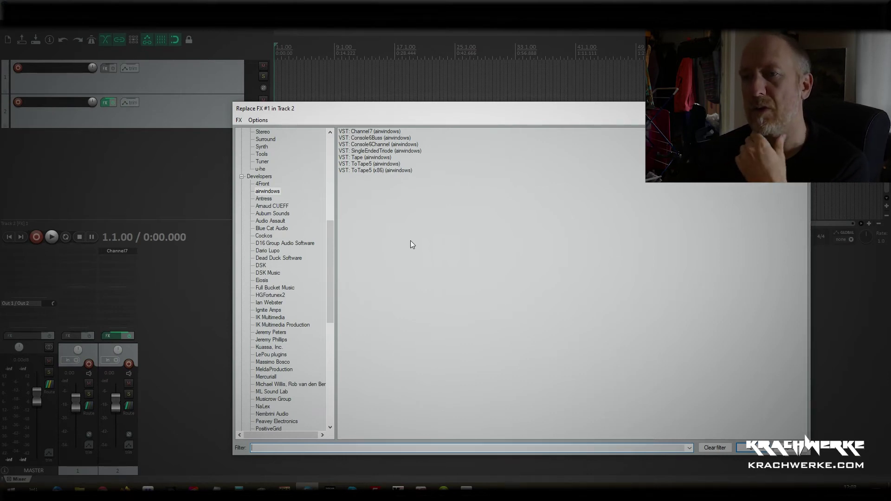
{"action": "double_click", "coordinate": [357, 158]}
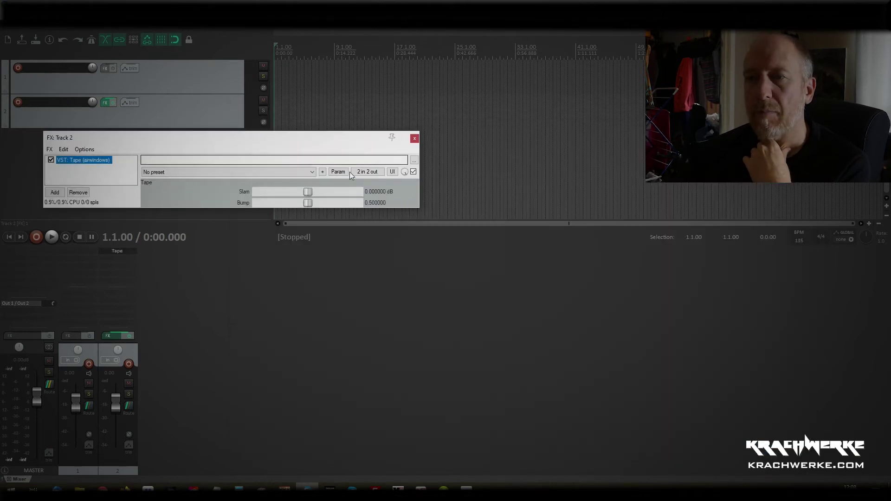
Replace track 2's Tape effect with the VST ToTape5 from airwindows and close its window after viewing.
{"action": "right_click", "coordinate": [125, 251]}
{"action": "left_click", "coordinate": [147, 294]}
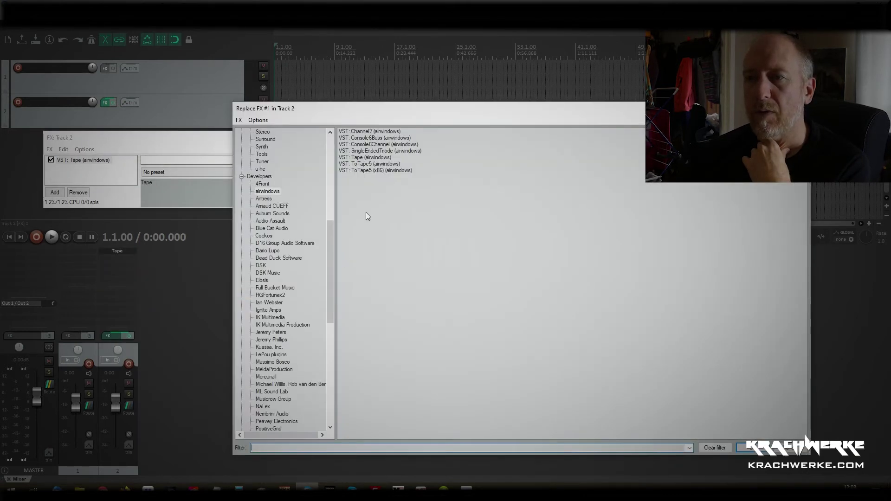
{"action": "double_click", "coordinate": [372, 163]}
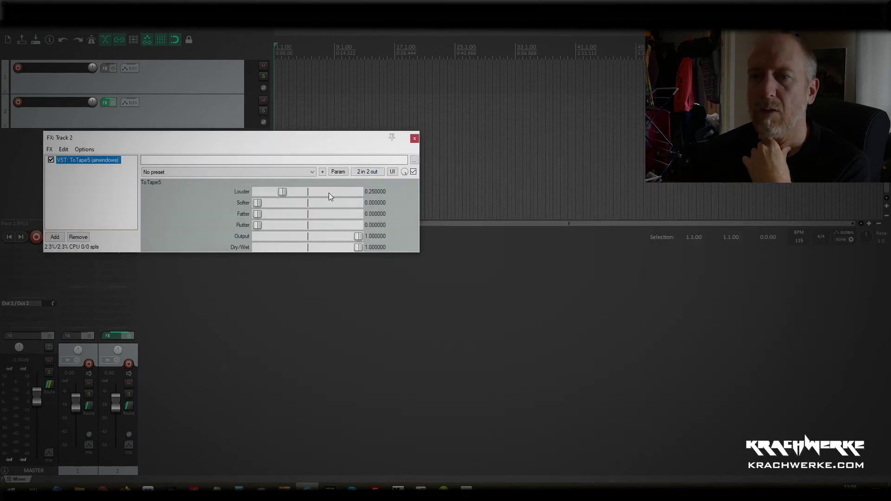
{"action": "left_click", "coordinate": [415, 139]}
Consult the Notepad list and examine the Dead Duck Software plugins among the replacement effects for track 2.
{"action": "right_click", "coordinate": [117, 251]}
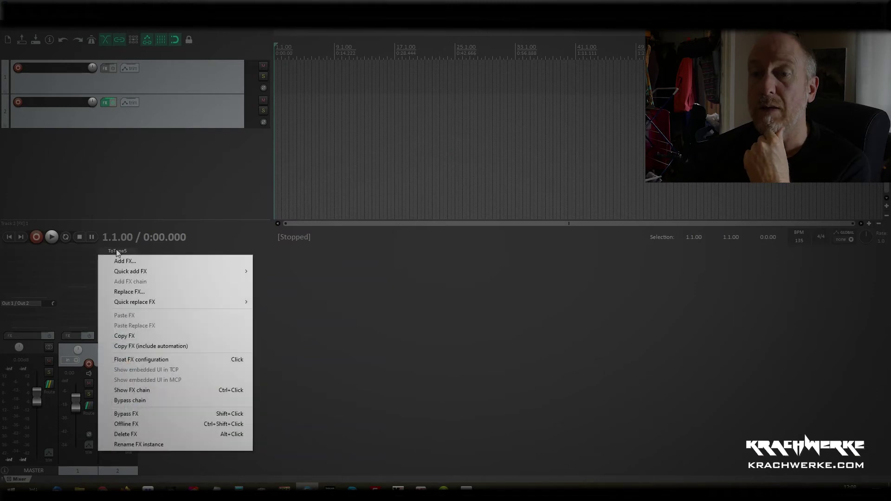
{"action": "left_click", "coordinate": [129, 292]}
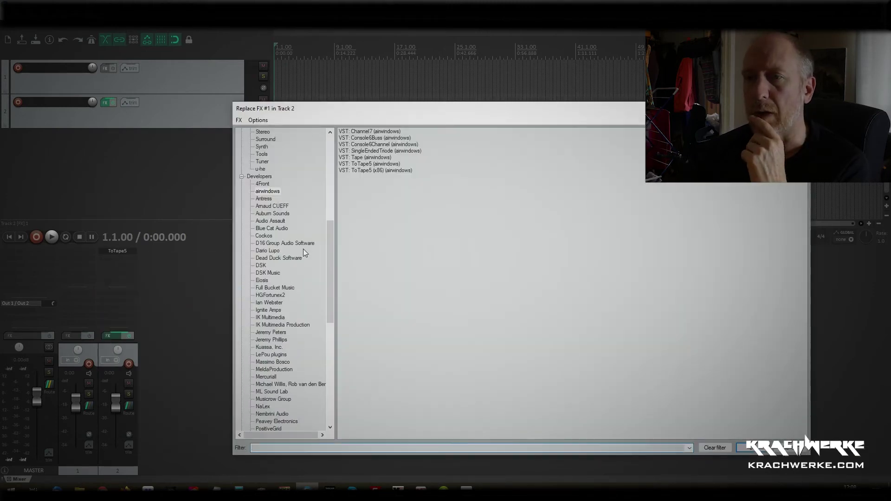
{"action": "left_click", "coordinate": [217, 489]}
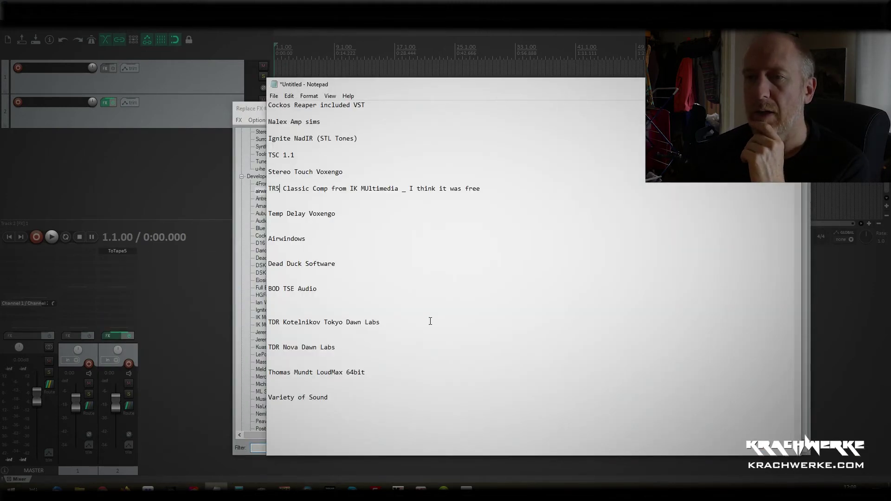
{"action": "left_click_drag", "start_coordinate": [421, 92], "coordinate": [488, 122]}
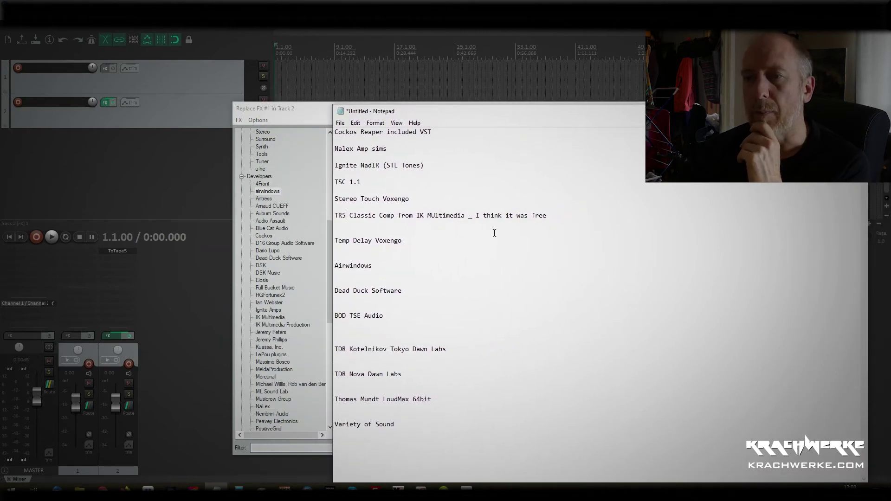
{"action": "left_click", "coordinate": [274, 192]}
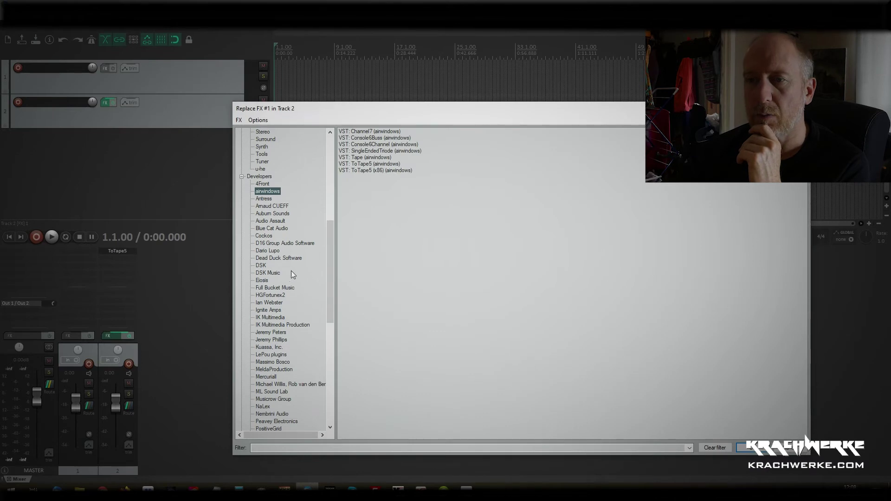
{"action": "left_click", "coordinate": [271, 259]}
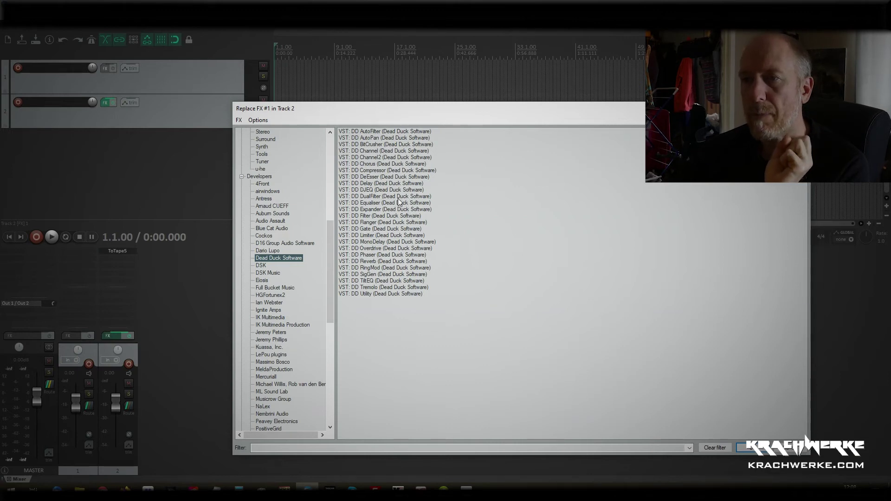
Replace track 2's ToTape5 effect with the VST DD Channel from Dead Duck Software and close its window after viewing.
{"action": "left_click", "coordinate": [366, 151]}
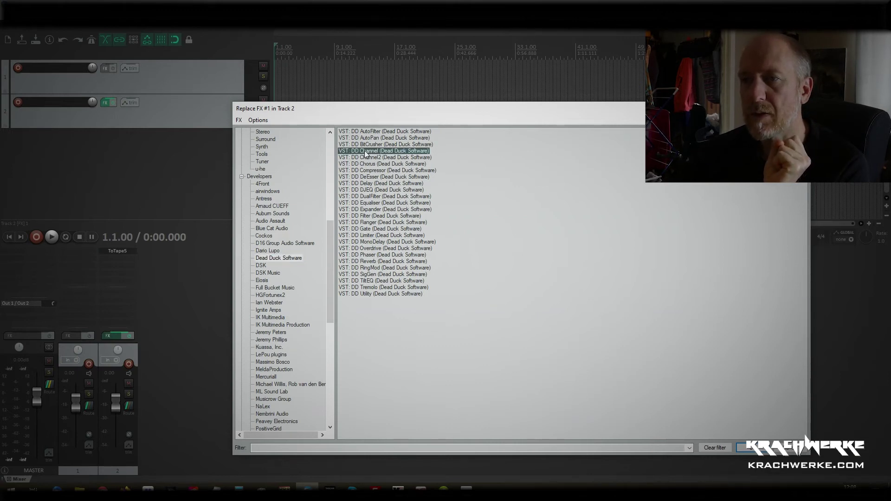
{"action": "double_click", "coordinate": [365, 152]}
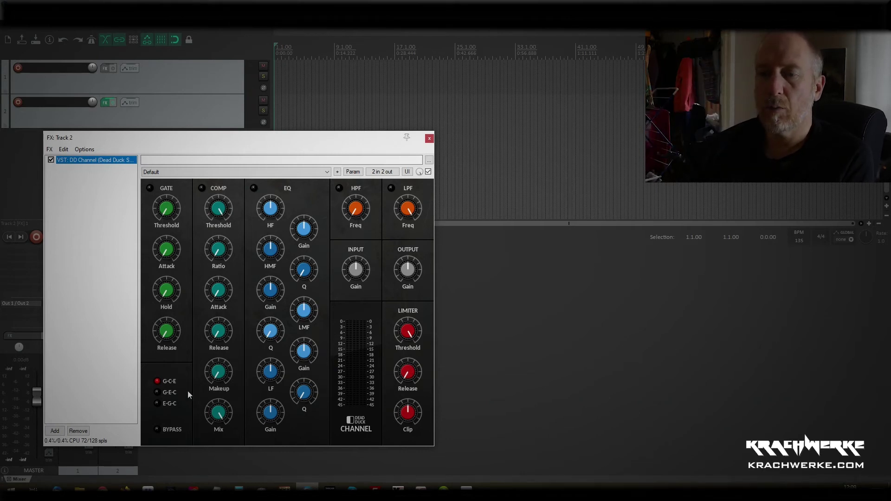
{"action": "left_click", "coordinate": [162, 398]}
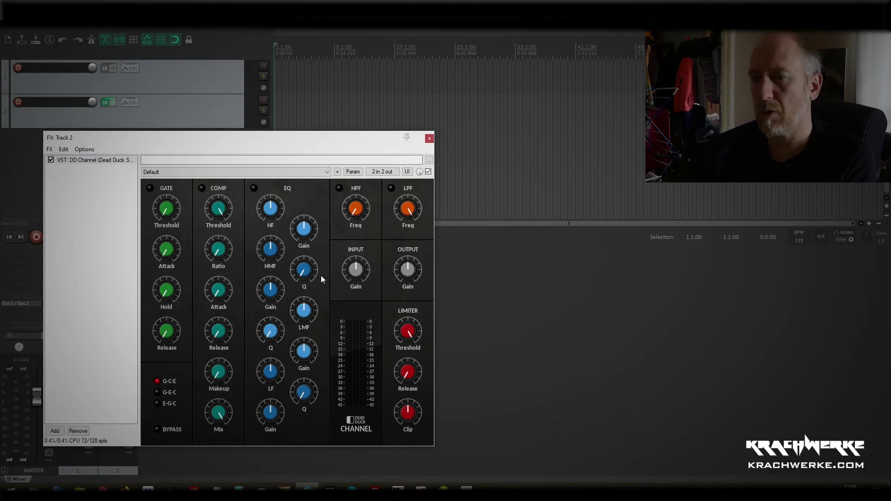
{"action": "left_click", "coordinate": [429, 139]}
Review the Dead Duck Software plugins as replacements for track 2's DD Channel and leave the effect as it is.
{"action": "right_click", "coordinate": [121, 252]}
{"action": "left_click", "coordinate": [158, 291]}
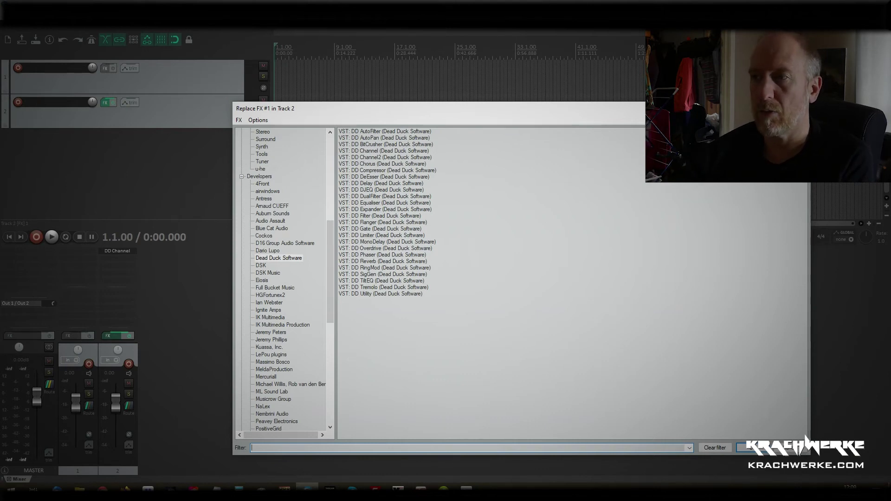
{"action": "key", "text": "Escape"}
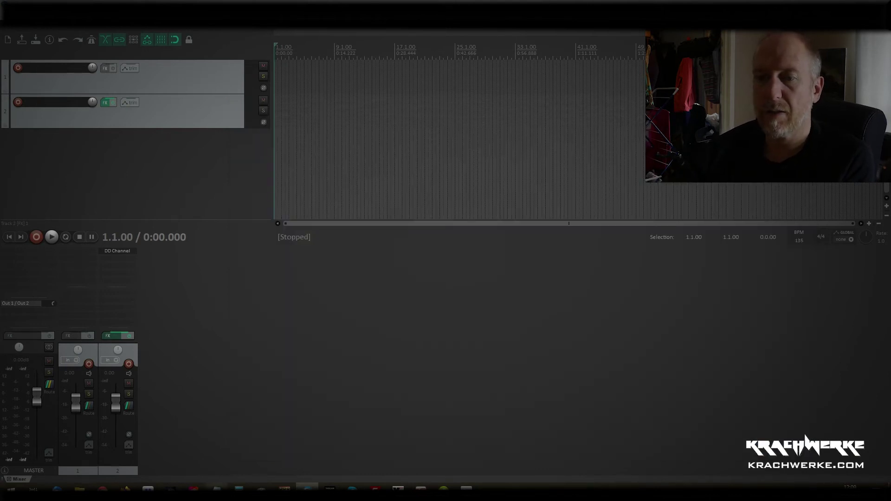
Consult the Notepad list, replace track 2's DD Channel effect with the VST BOD from TSE AUDIO and close its window after viewing.
{"action": "left_click", "coordinate": [217, 488]}
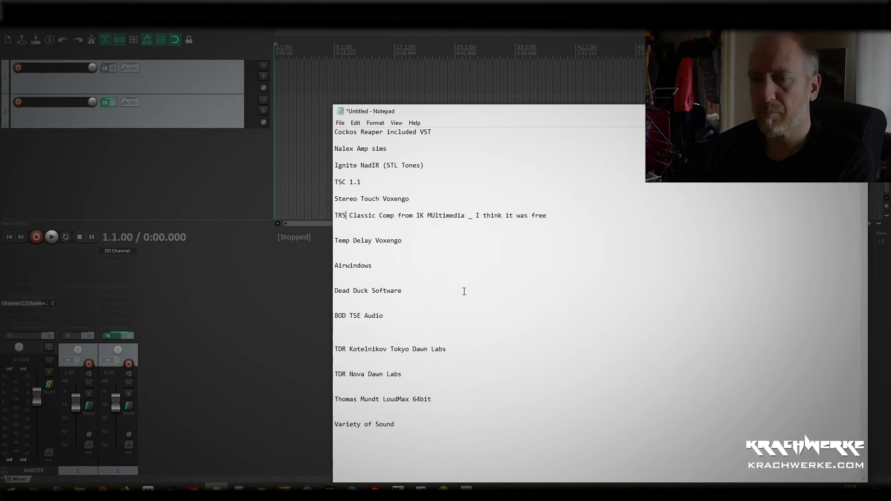
{"action": "right_click", "coordinate": [125, 253]}
{"action": "left_click", "coordinate": [135, 293]}
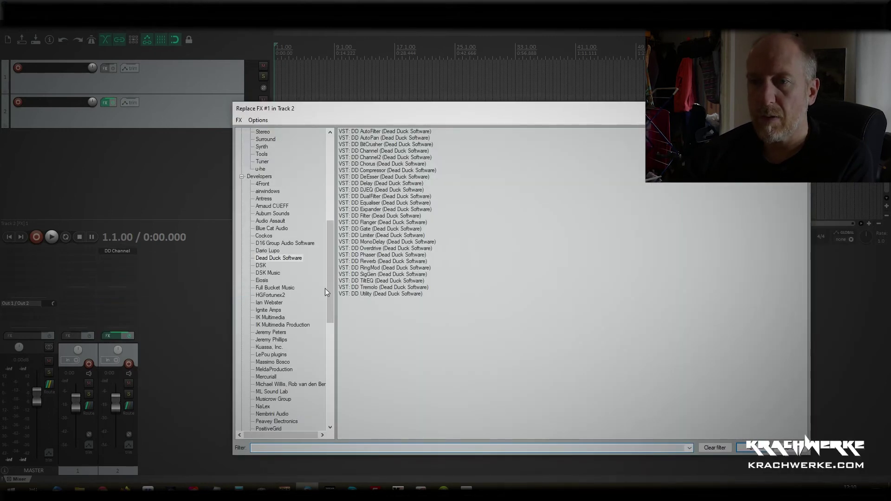
{"action": "scroll", "coordinate": [320, 325], "scroll_direction": "down", "scroll_amount": 10}
{"action": "scroll", "coordinate": [297, 362], "scroll_direction": "down", "scroll_amount": 2}
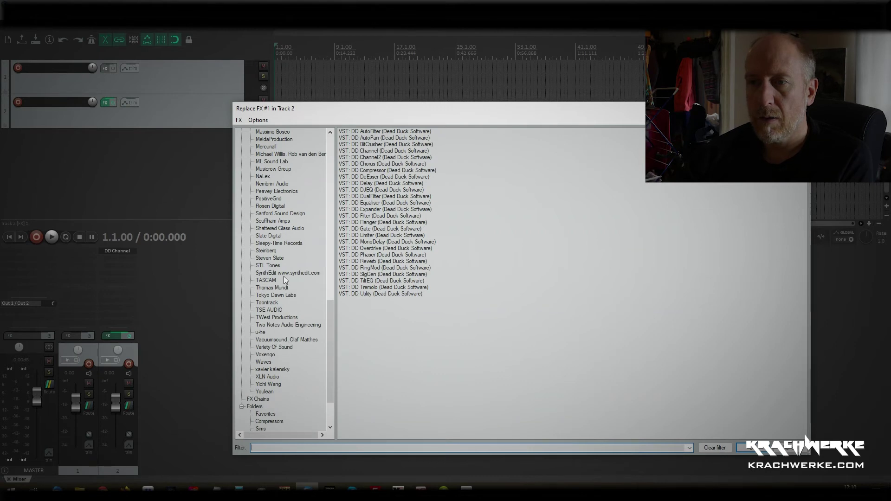
{"action": "left_click", "coordinate": [267, 312]}
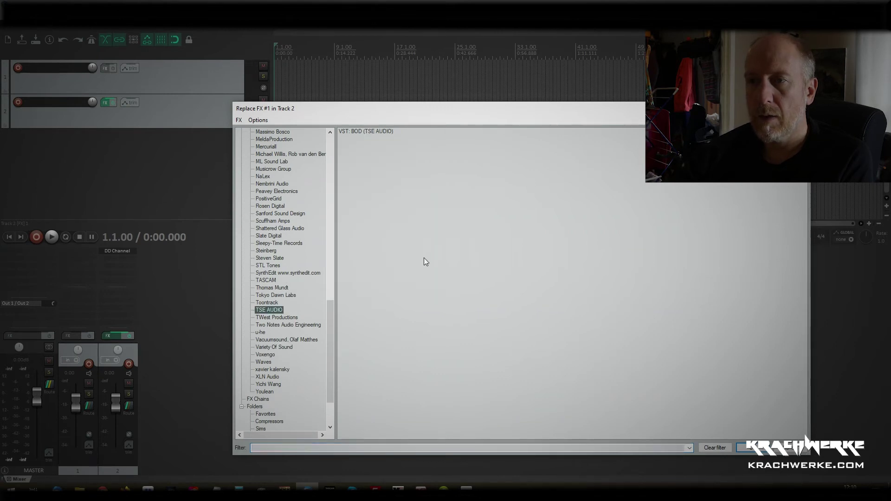
{"action": "double_click", "coordinate": [374, 131]}
{"action": "left_click_drag", "start_coordinate": [268, 140], "coordinate": [492, 167]}
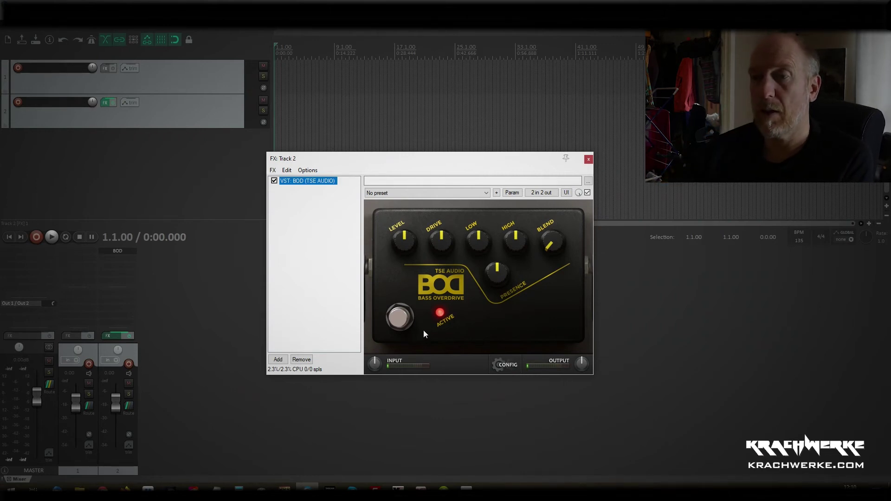
{"action": "left_click", "coordinate": [588, 160]}
Switch to the Notepad list and highlight the TDR Kotelnikov and TDR Nova entries.
{"action": "right_click", "coordinate": [127, 252]}
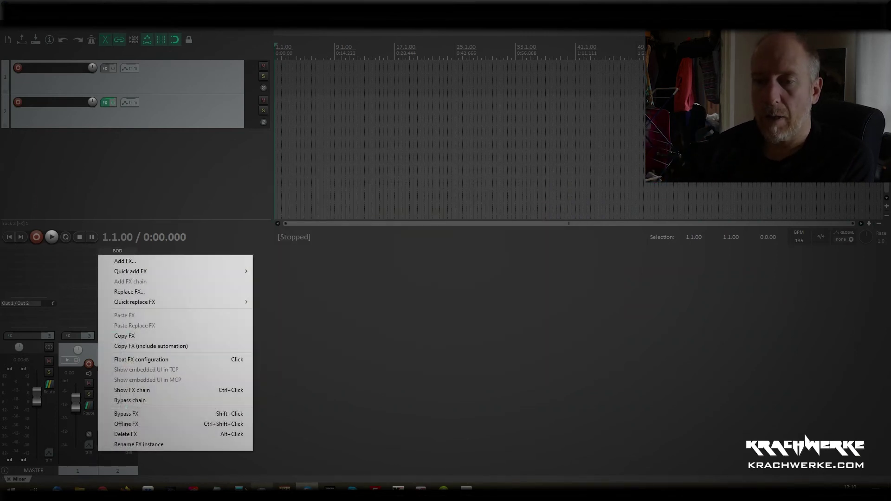
{"action": "left_click", "coordinate": [217, 489]}
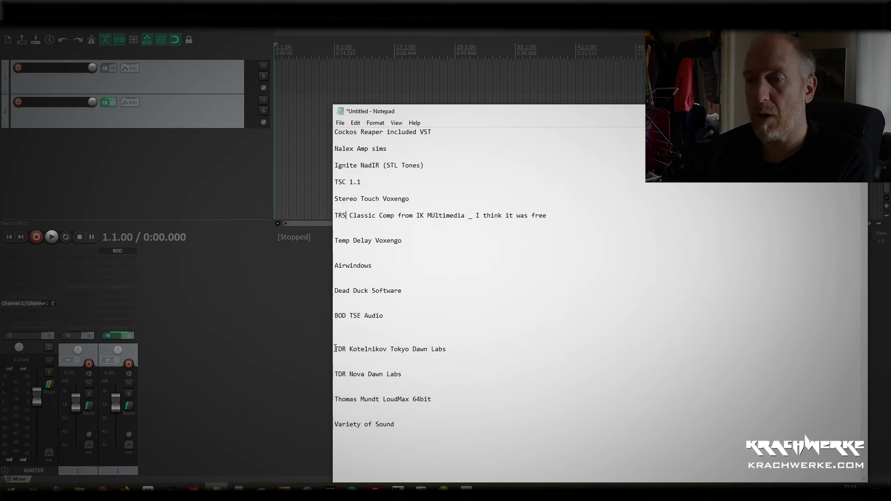
{"action": "left_click_drag", "start_coordinate": [335, 349], "coordinate": [446, 378]}
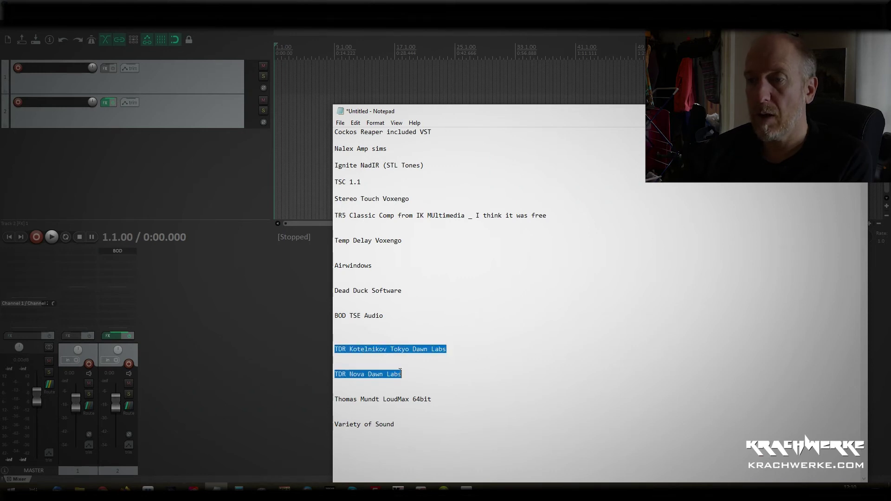
Replace track 2's BOD effect with the VST TDR Kotelnikov from Tokyo Dawn Labs, view its preset list and close its window.
{"action": "left_click", "coordinate": [119, 252]}
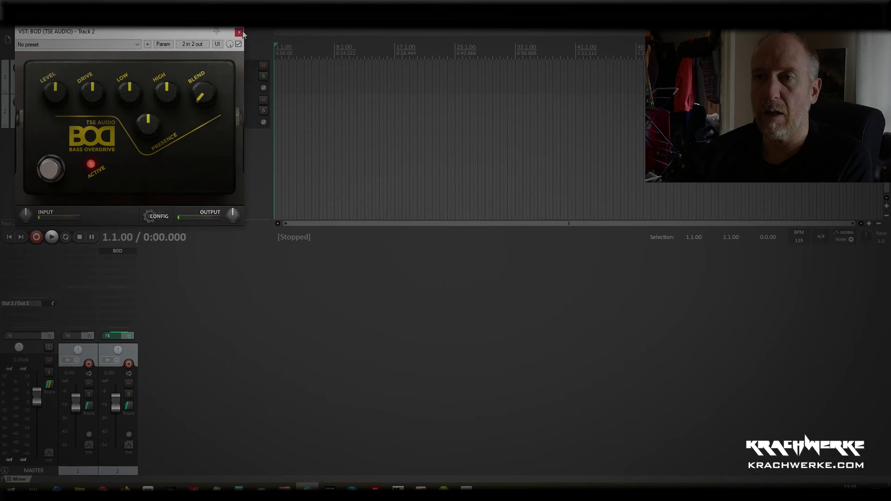
{"action": "left_click", "coordinate": [239, 33]}
{"action": "right_click", "coordinate": [113, 250]}
{"action": "left_click", "coordinate": [175, 291]}
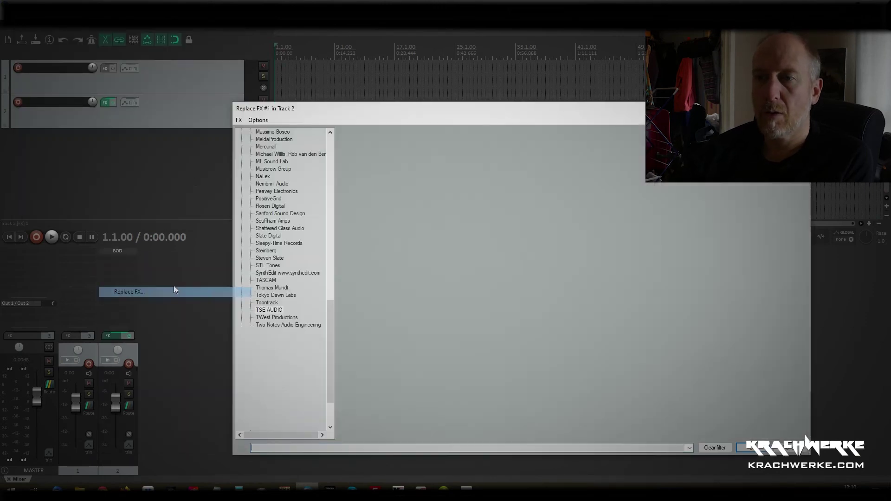
{"action": "left_click_drag", "start_coordinate": [330, 310], "coordinate": [341, 195]}
{"action": "left_click", "coordinate": [266, 176]}
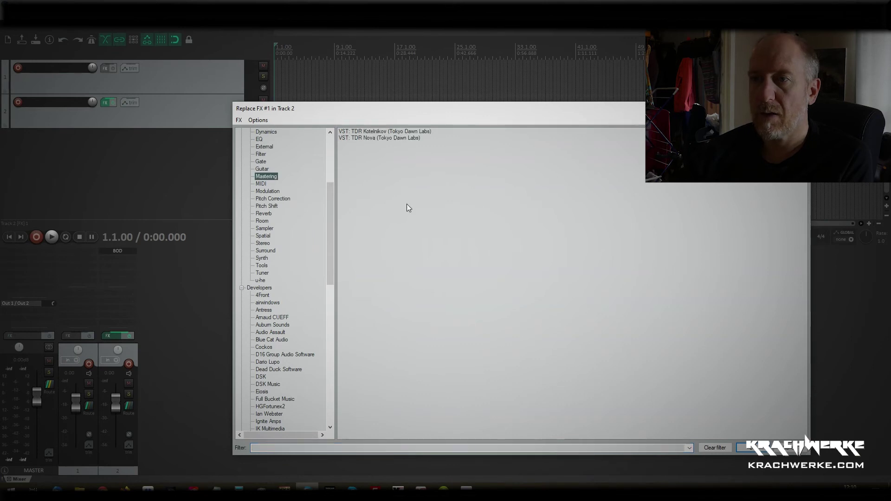
{"action": "double_click", "coordinate": [379, 131]}
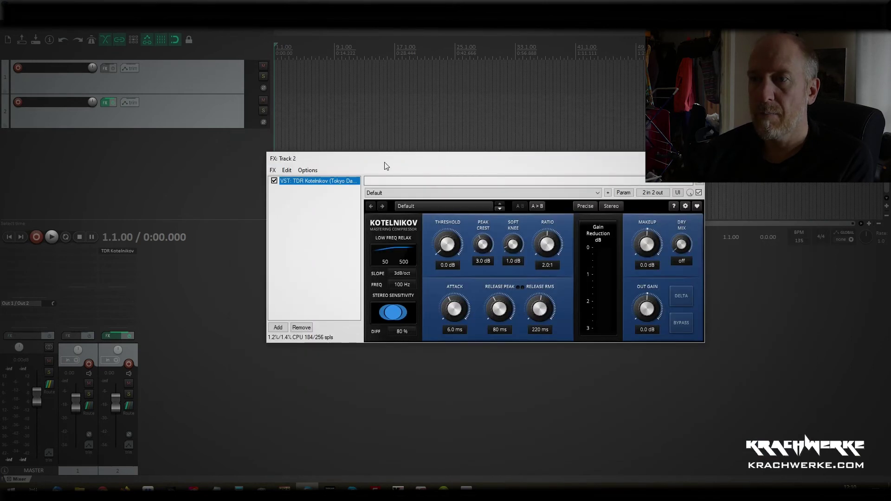
{"action": "left_click_drag", "start_coordinate": [385, 165], "coordinate": [363, 176]}
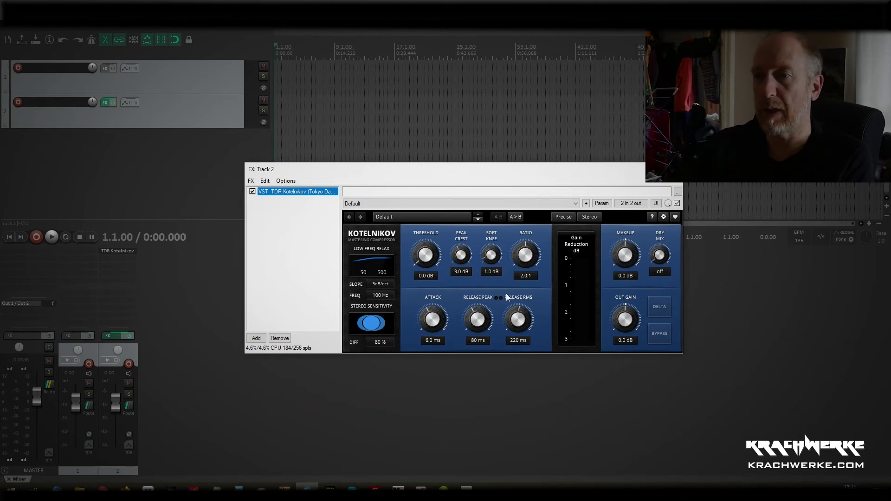
{"action": "left_click", "coordinate": [405, 216]}
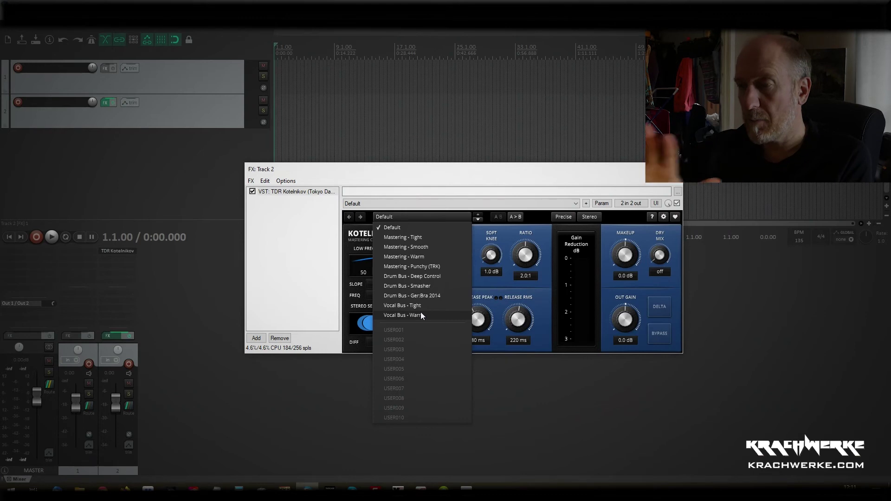
{"action": "left_click", "coordinate": [161, 221]}
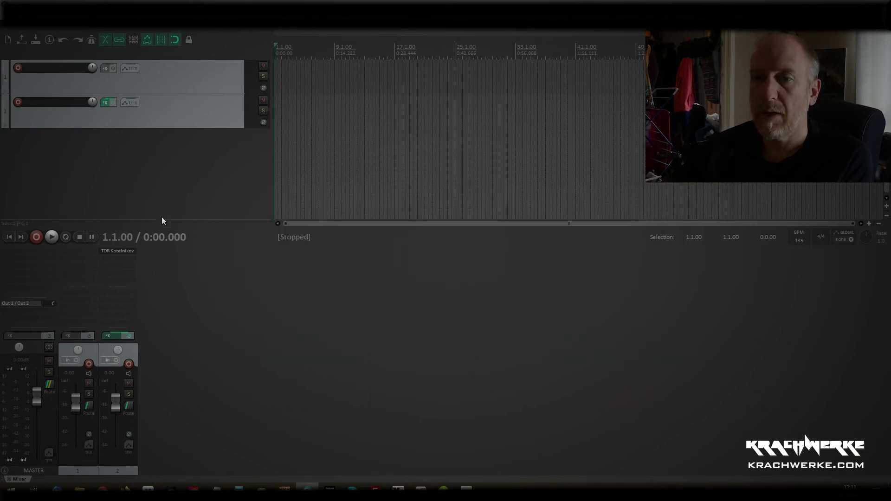
Replace track 2's TDR Kotelnikov effect with the VST TDR Nova from Tokyo Dawn Labs and reposition its window for viewing.
{"action": "right_click", "coordinate": [122, 252]}
{"action": "left_click", "coordinate": [176, 292]}
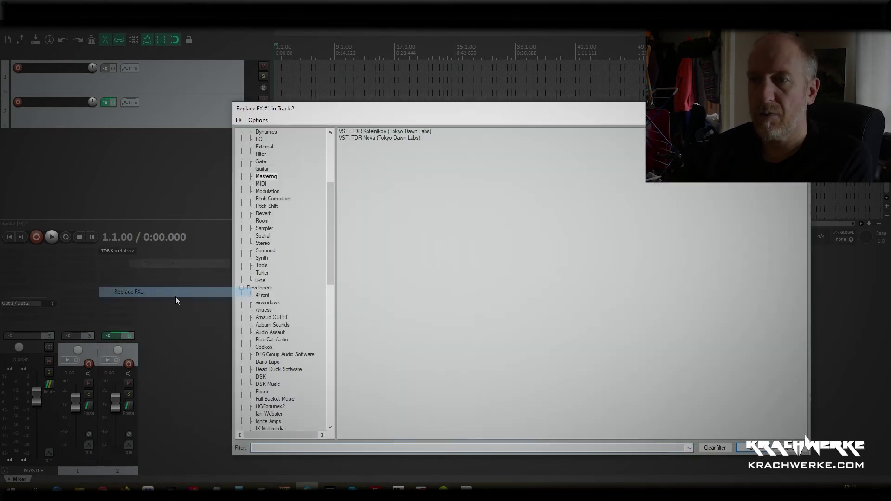
{"action": "double_click", "coordinate": [370, 138]}
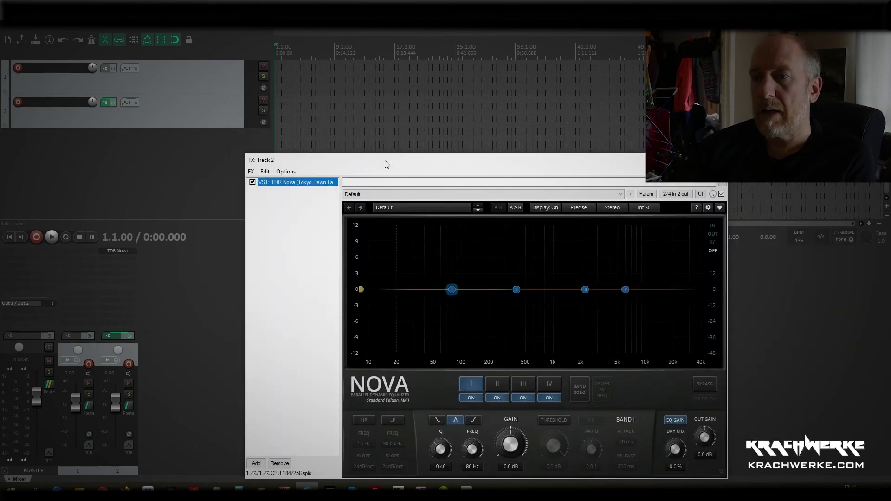
{"action": "left_click_drag", "start_coordinate": [385, 163], "coordinate": [344, 114]}
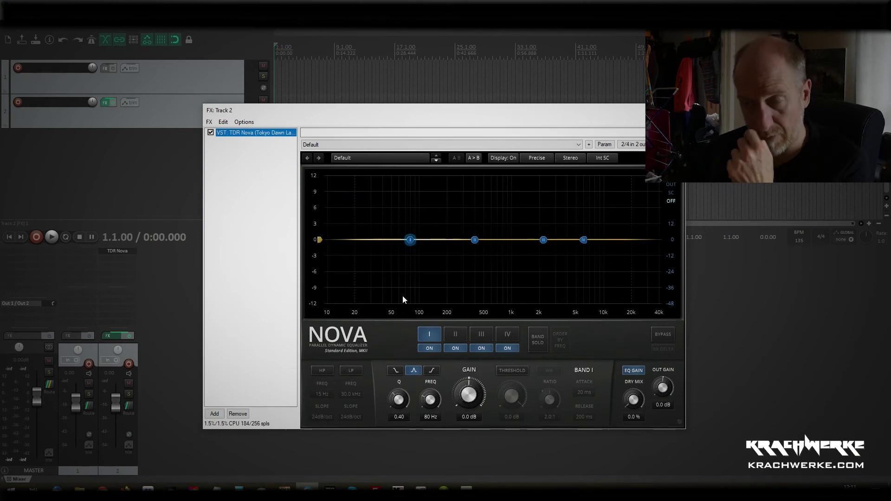
Enable Nova's high-pass and low-pass filters and lower band I to about -2.3 dB at 77 Hz.
{"action": "left_click", "coordinate": [324, 372]}
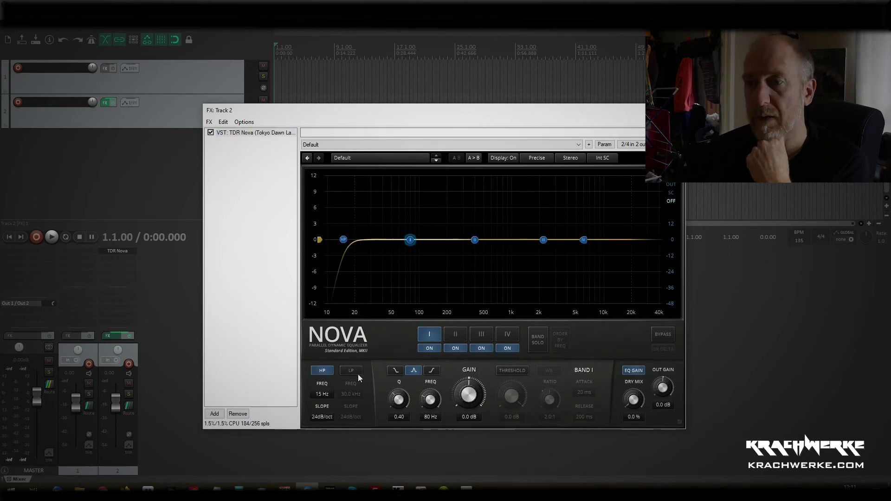
{"action": "left_click", "coordinate": [353, 370]}
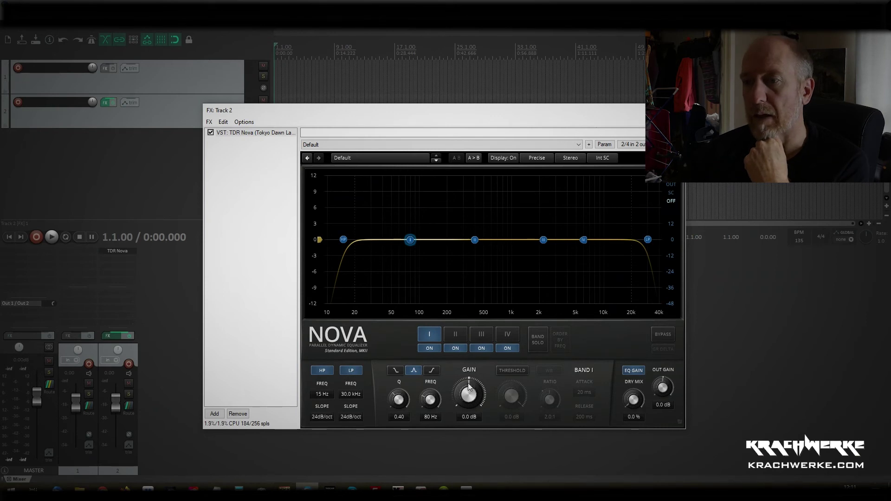
{"action": "left_click_drag", "start_coordinate": [410, 239], "coordinate": [409, 251]}
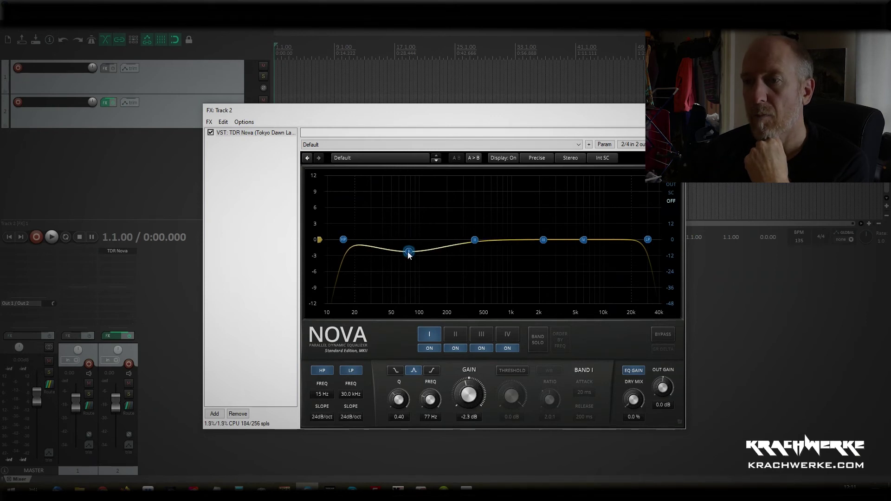
Enable band I's threshold, narrow its Q to about 1.82, move it to about 202 Hz at -4.3 dB and close Nova.
{"action": "left_click", "coordinate": [510, 371]}
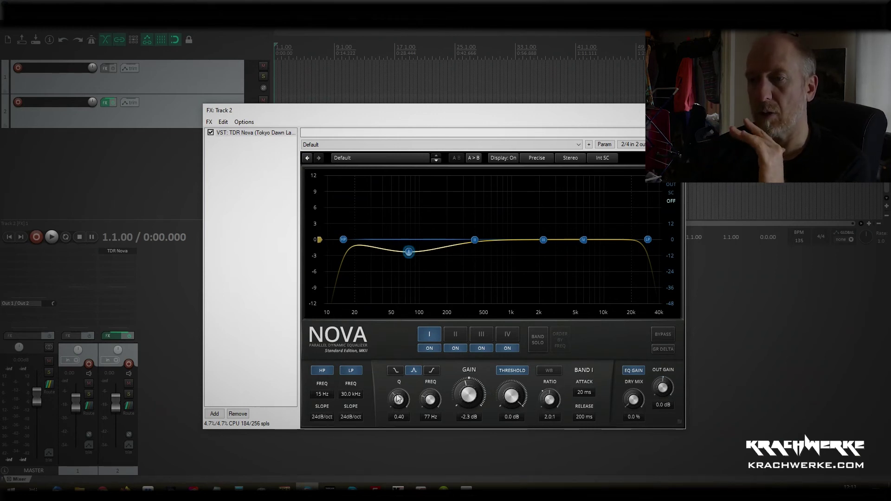
{"action": "left_click_drag", "start_coordinate": [403, 413], "coordinate": [405, 297]}
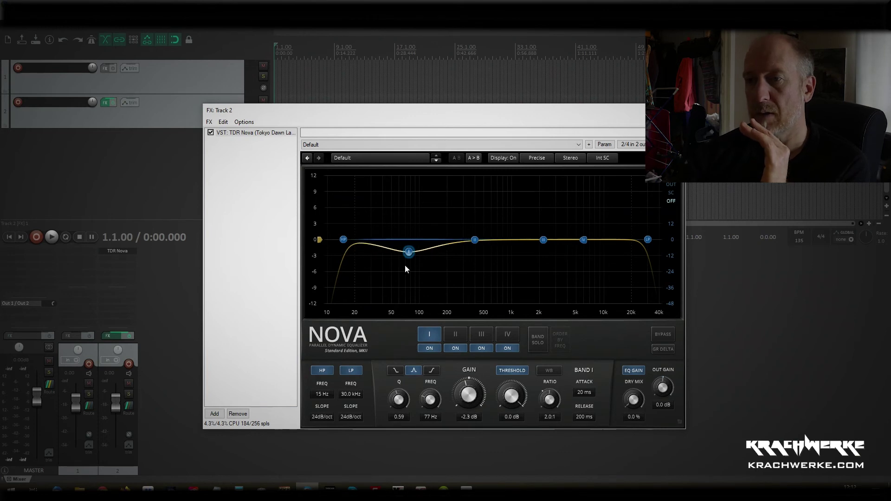
{"action": "left_click_drag", "start_coordinate": [410, 255], "coordinate": [407, 261]}
{"action": "left_click_drag", "start_coordinate": [403, 411], "coordinate": [404, 334]}
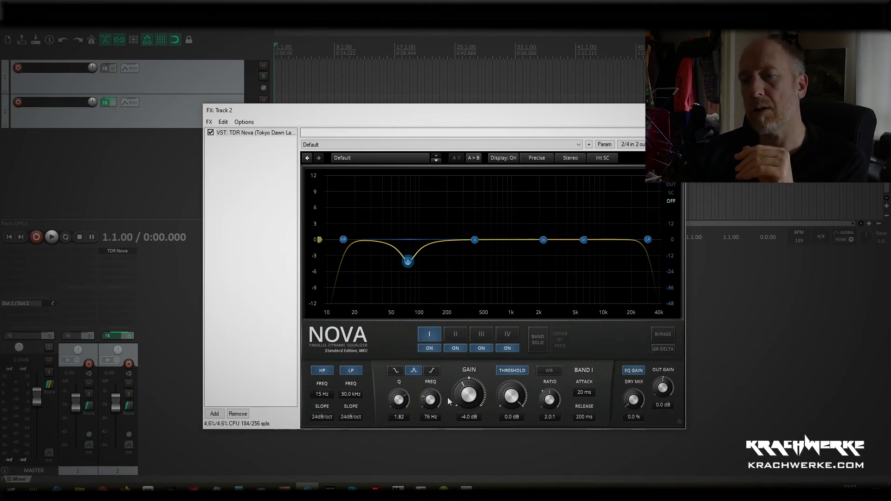
{"action": "left_click_drag", "start_coordinate": [408, 265], "coordinate": [445, 266]}
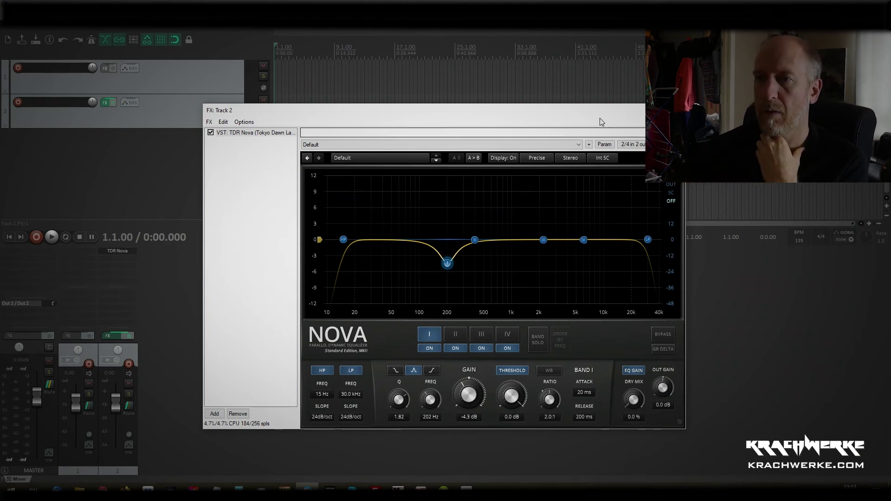
{"action": "key", "text": "Escape"}
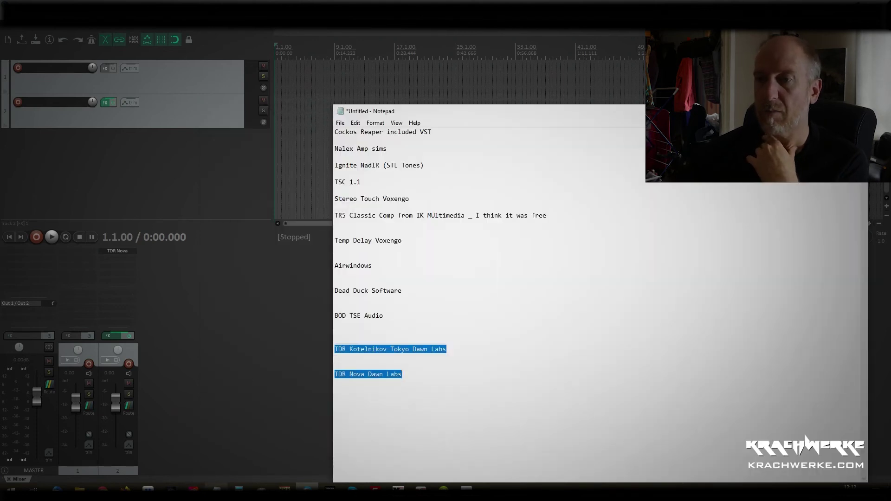
Clear the highlighting in the Notepad list and add the VST LoudMax 64bit to the master track.
{"action": "left_click", "coordinate": [477, 350]}
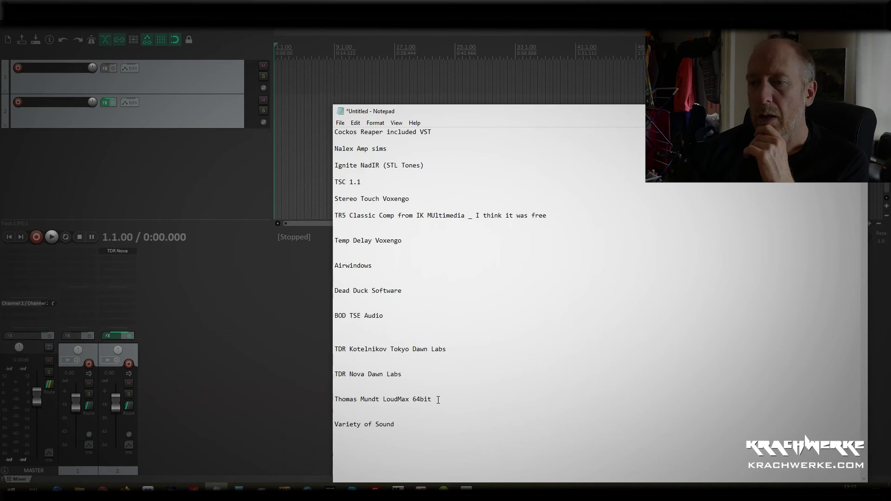
{"action": "double_click", "coordinate": [29, 254]}
{"action": "left_click_drag", "start_coordinate": [329, 202], "coordinate": [330, 305]}
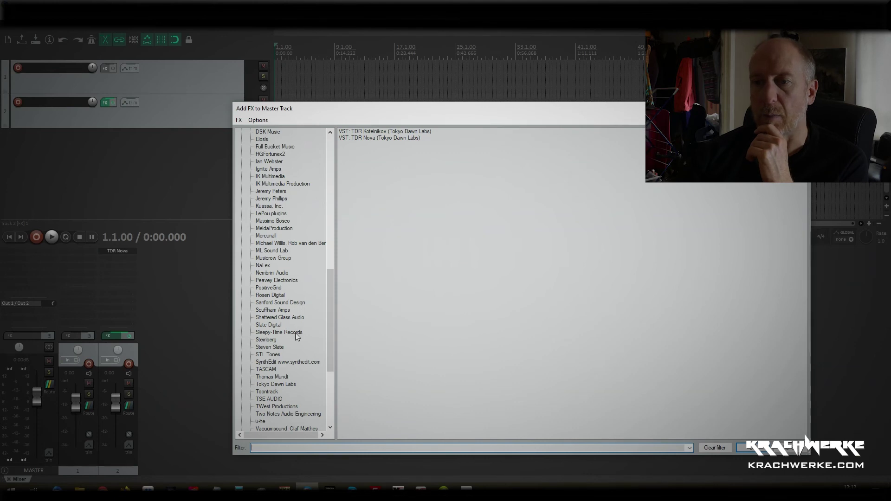
{"action": "left_click", "coordinate": [277, 377]}
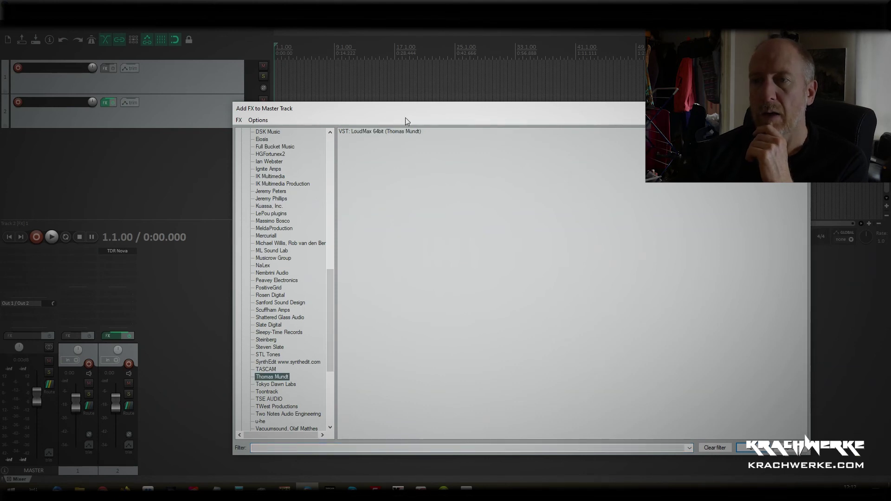
{"action": "double_click", "coordinate": [384, 132]}
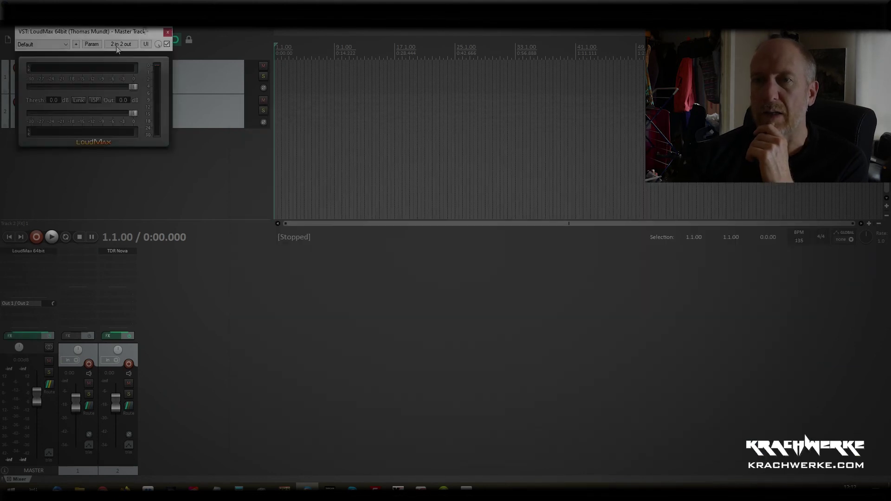
Set LoudMax's output to about -1.1 dB and its threshold to about -11.2 dB, and close its window.
{"action": "left_click_drag", "start_coordinate": [118, 35], "coordinate": [427, 233]}
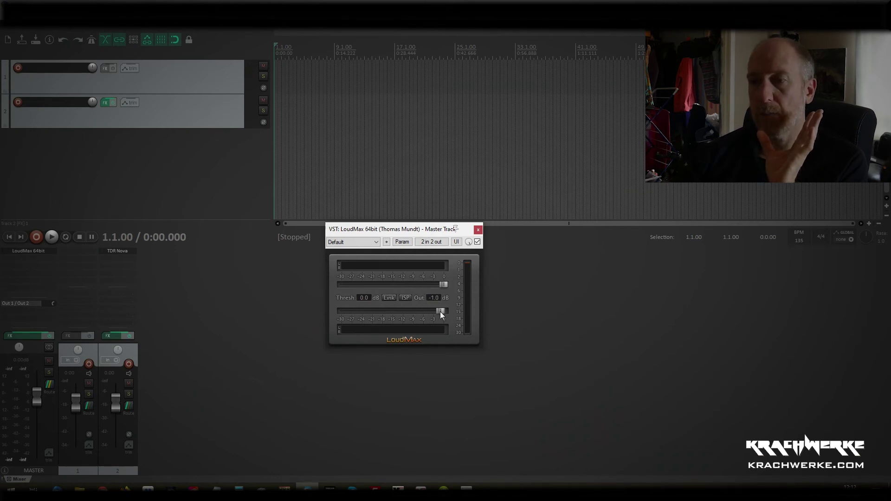
{"action": "left_click_drag", "start_coordinate": [444, 284], "coordinate": [406, 278]}
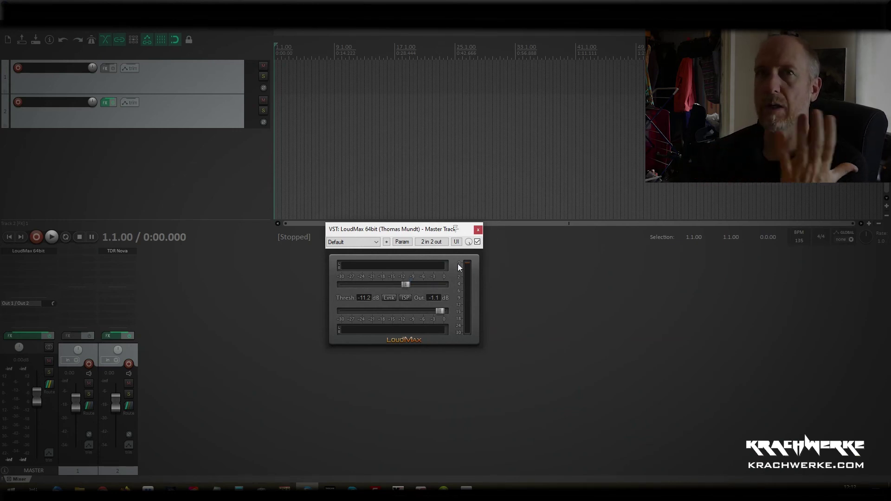
{"action": "left_click", "coordinate": [478, 230]}
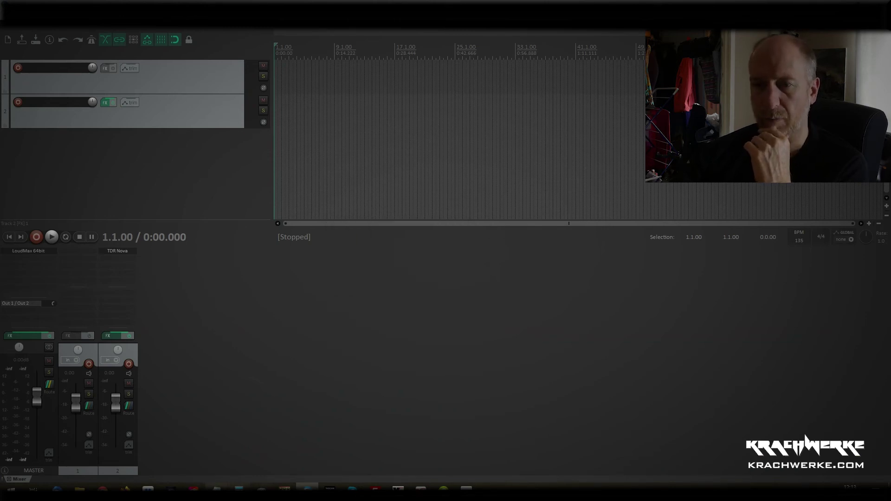
Check the Notepad list, replace TDR Nova on track 2 with Variety Of Sound's BaxterEQ and move its window clear of the FX window.
{"action": "left_click", "coordinate": [216, 489]}
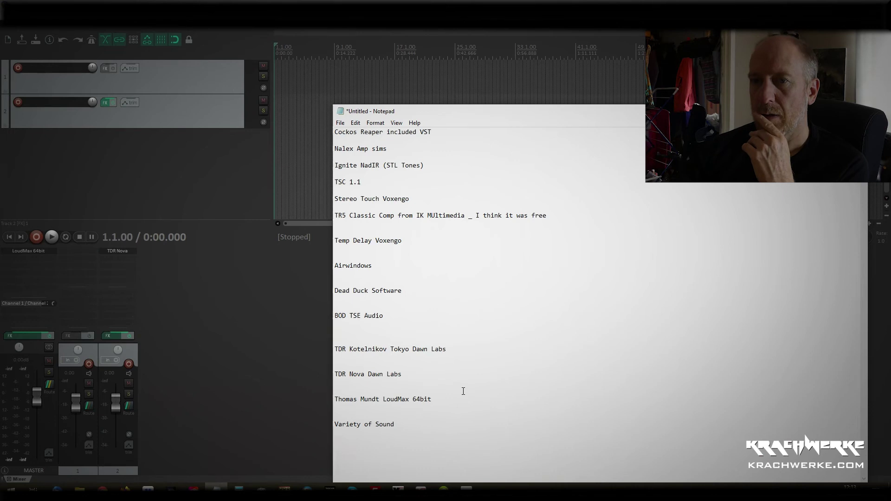
{"action": "right_click", "coordinate": [118, 250]}
{"action": "left_click", "coordinate": [142, 293]}
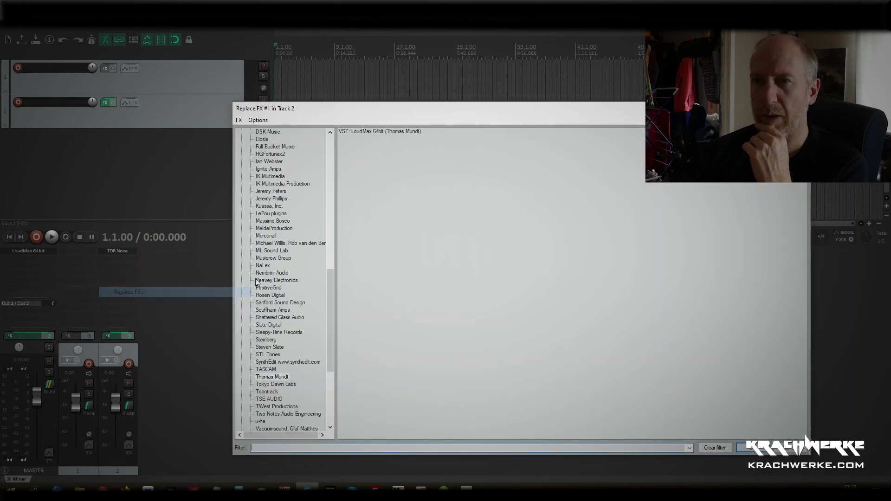
{"action": "left_click_drag", "start_coordinate": [330, 291], "coordinate": [333, 317]}
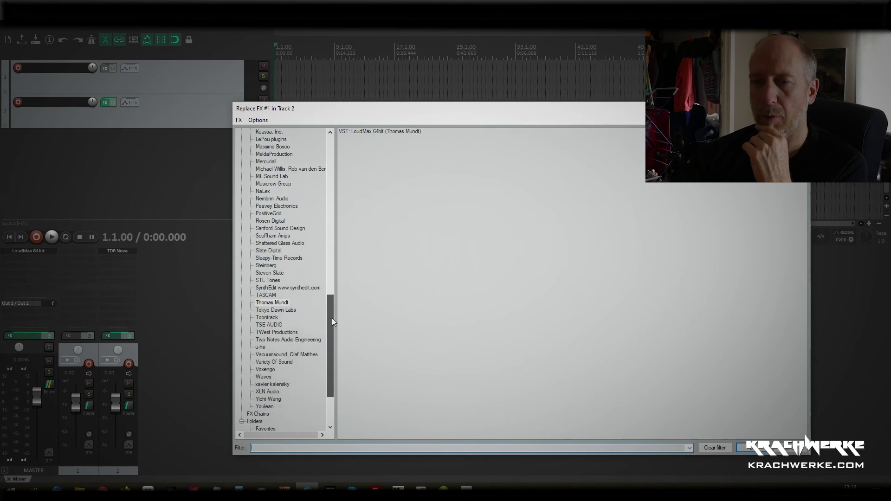
{"action": "left_click", "coordinate": [274, 363]}
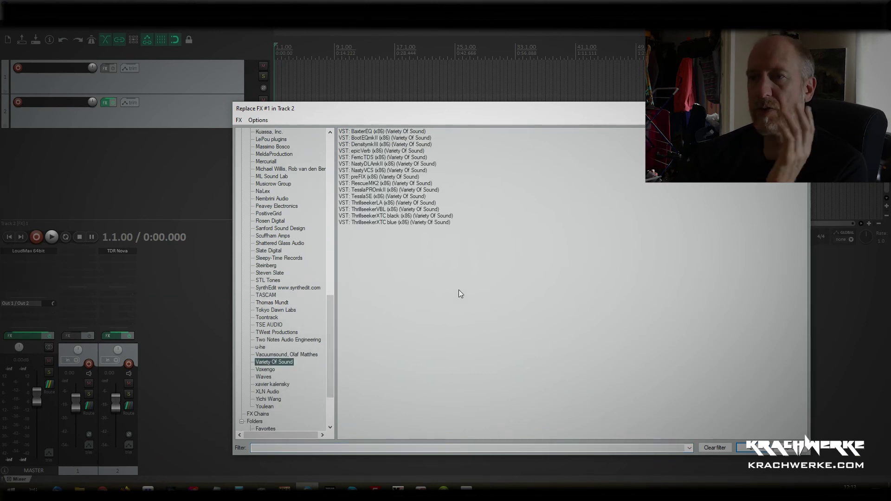
{"action": "left_click", "coordinate": [372, 132]}
{"action": "double_click", "coordinate": [371, 132]}
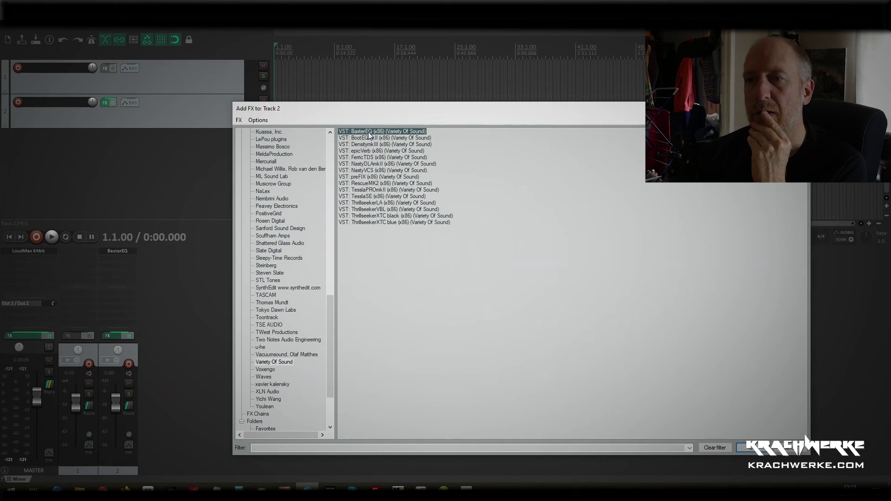
{"action": "left_click_drag", "start_coordinate": [511, 68], "coordinate": [764, 321]}
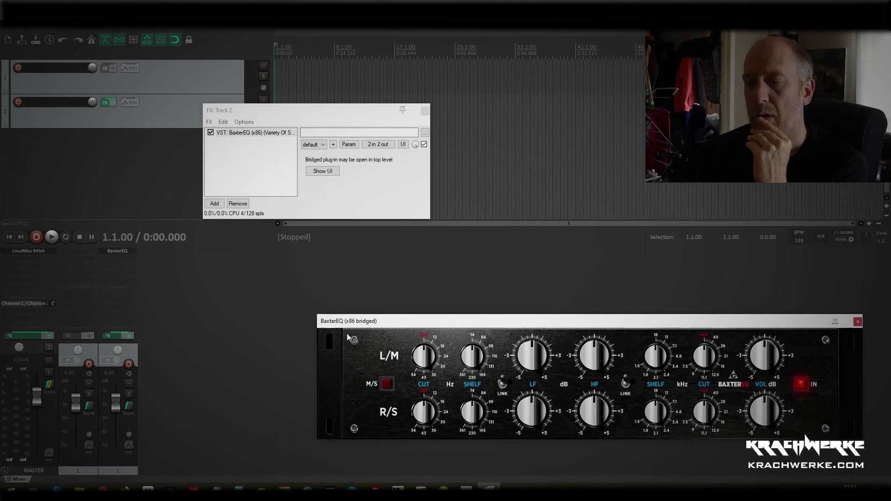
Replace BaxterEQ on track 2 with BootEQmkII and move its window beside the FX window.
{"action": "right_click", "coordinate": [233, 133]}
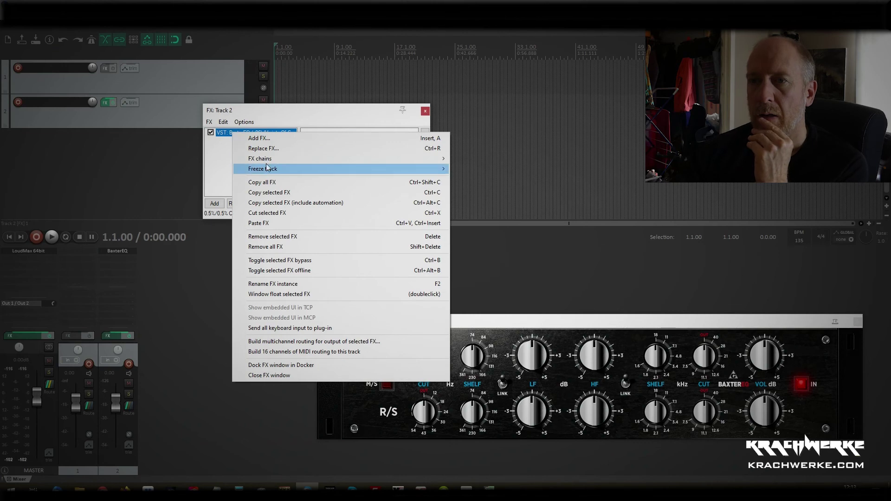
{"action": "left_click", "coordinate": [264, 148]}
{"action": "left_click", "coordinate": [376, 139]}
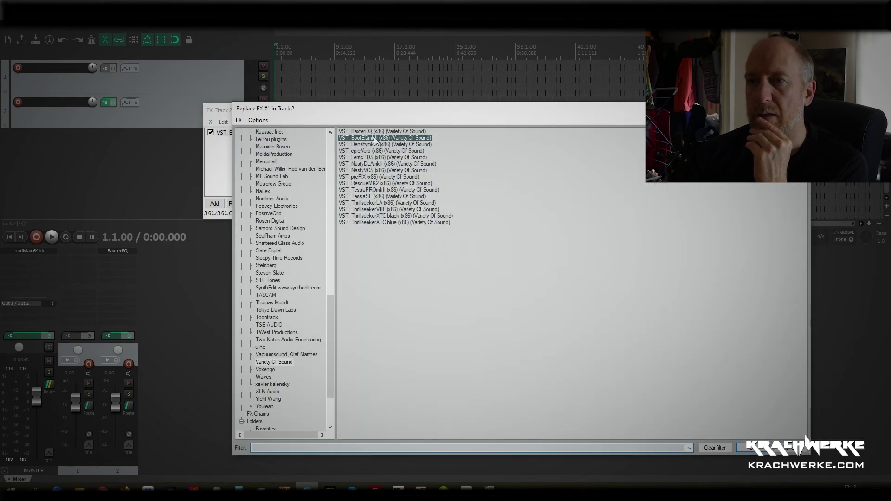
{"action": "double_click", "coordinate": [377, 137]}
{"action": "left_click_drag", "start_coordinate": [158, 86], "coordinate": [562, 161]}
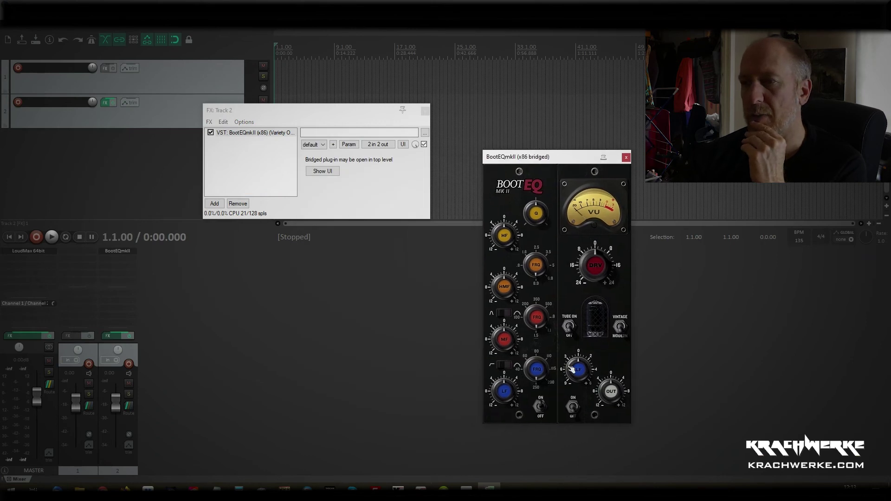
Switch on the tube in BootEQmkII, close its window and look at its preset list.
{"action": "left_click", "coordinate": [571, 327]}
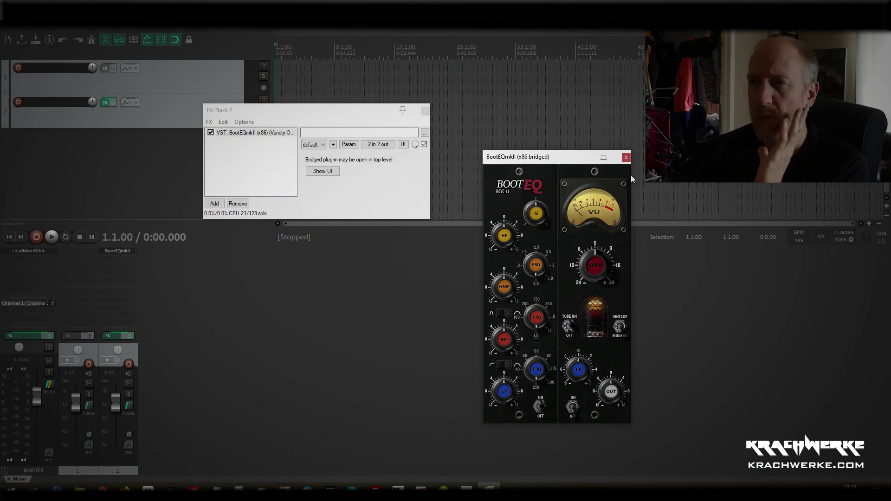
{"action": "left_click", "coordinate": [627, 158]}
{"action": "left_click", "coordinate": [316, 144]}
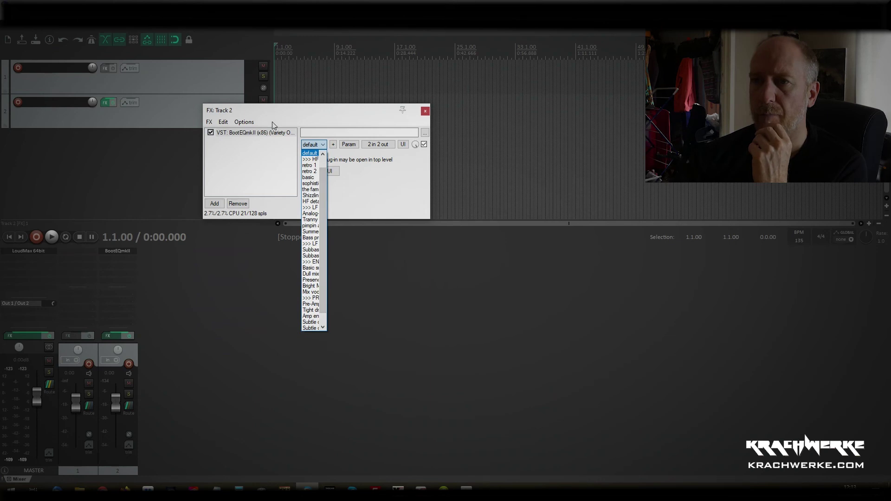
{"action": "left_click", "coordinate": [253, 171]}
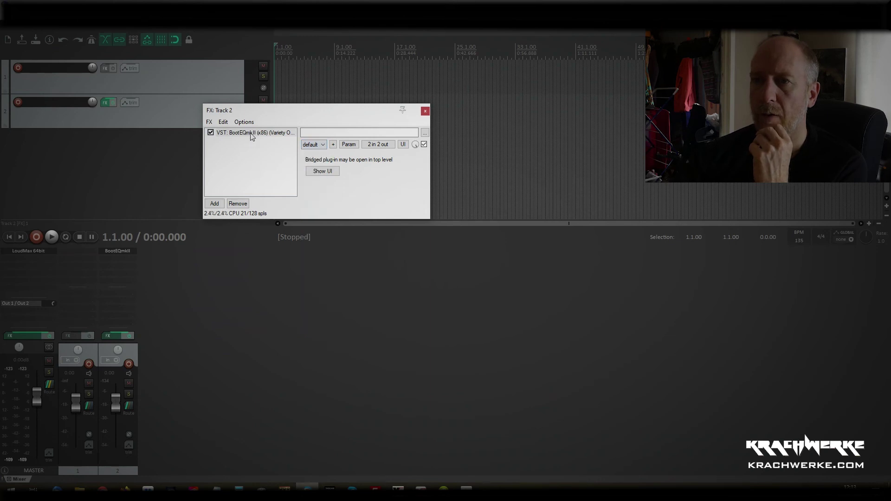
Replace BootEQmkII on track 2 with FerricTDS, move its window clear of the FX window and close it.
{"action": "right_click", "coordinate": [251, 134]}
{"action": "left_click", "coordinate": [284, 149]}
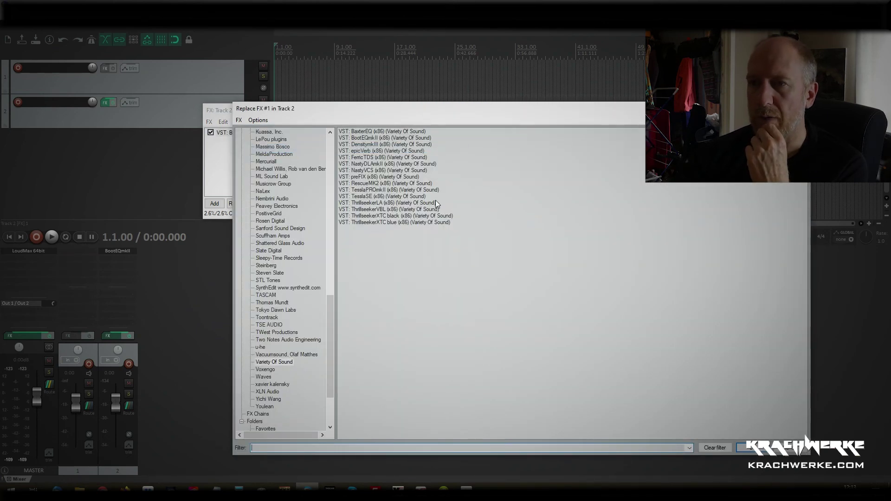
{"action": "left_click", "coordinate": [372, 159]}
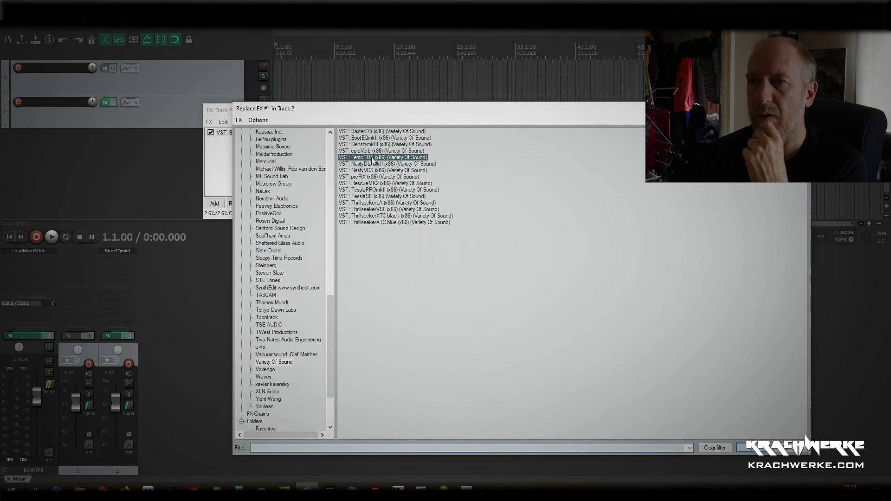
{"action": "double_click", "coordinate": [372, 159]}
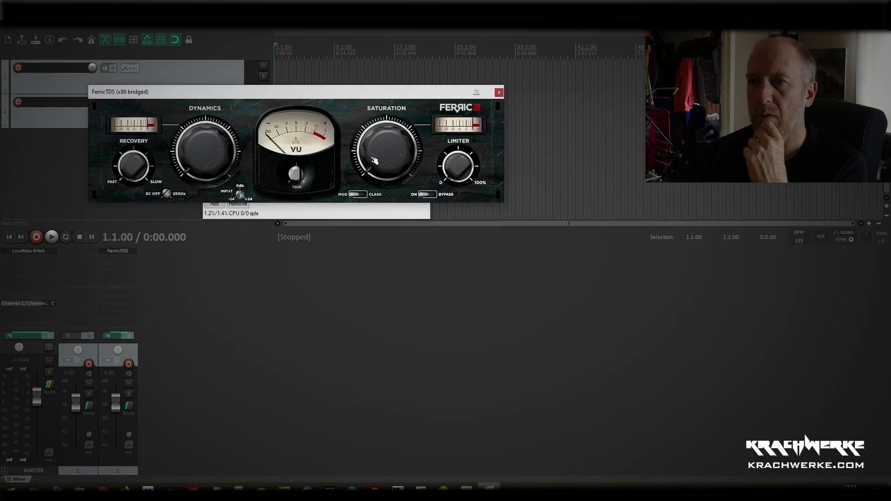
{"action": "left_click_drag", "start_coordinate": [381, 99], "coordinate": [687, 248]}
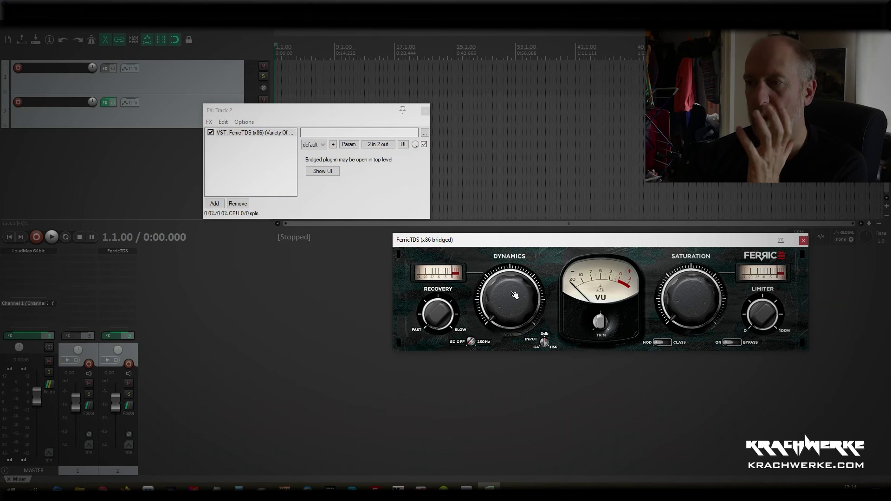
{"action": "left_click", "coordinate": [804, 240]}
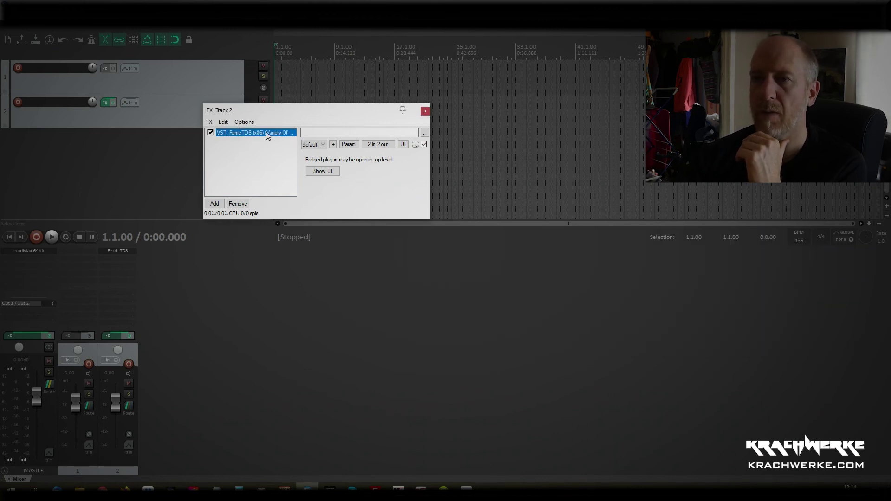
Replace FerricTDS on track 2 with the epicVerb reverb and close its window.
{"action": "right_click", "coordinate": [269, 134]}
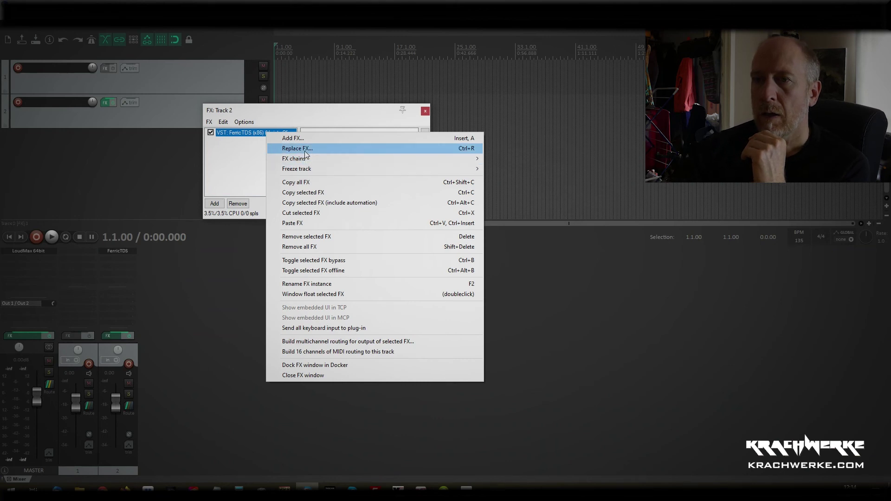
{"action": "left_click", "coordinate": [305, 149]}
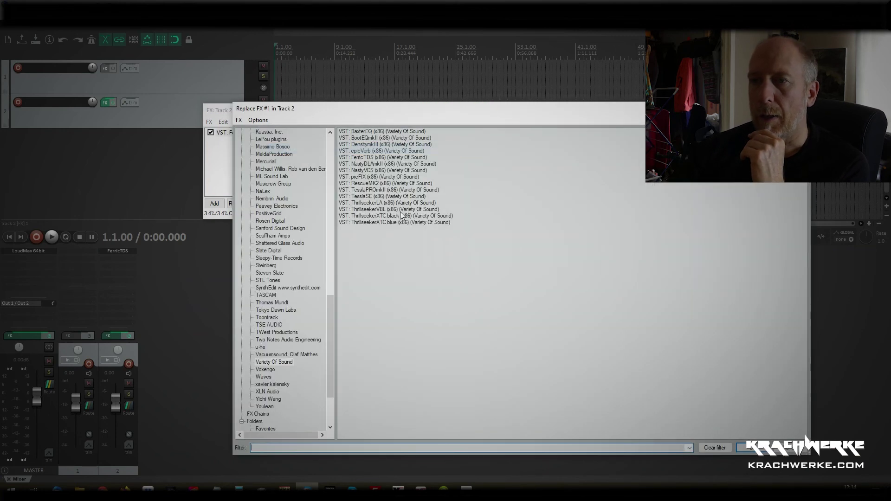
{"action": "left_click", "coordinate": [374, 152]}
{"action": "key", "text": "Return"}
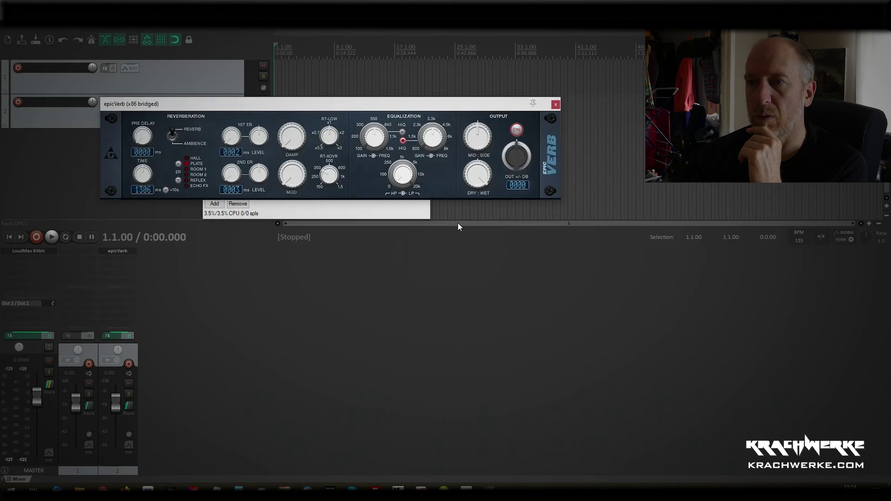
{"action": "left_click", "coordinate": [556, 105]}
Replace epicVerb on track 2 with the NastyDLAmkII delay and close its window.
{"action": "right_click", "coordinate": [252, 133]}
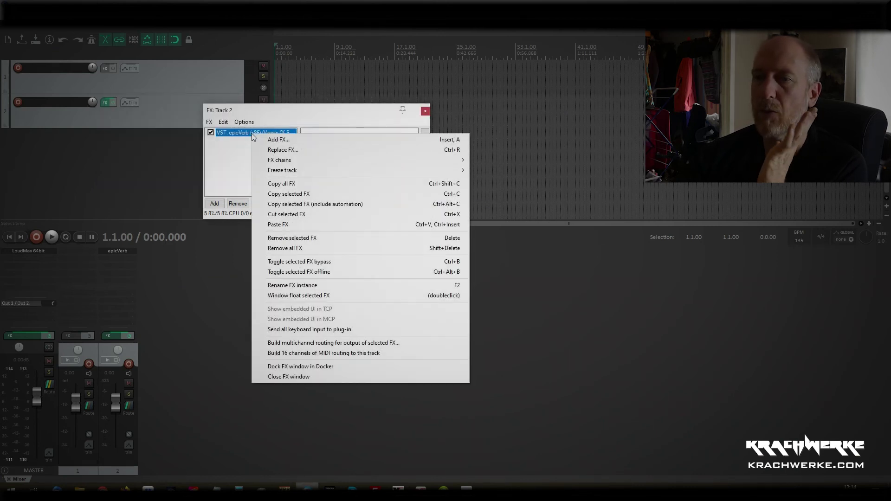
{"action": "left_click", "coordinate": [281, 150]}
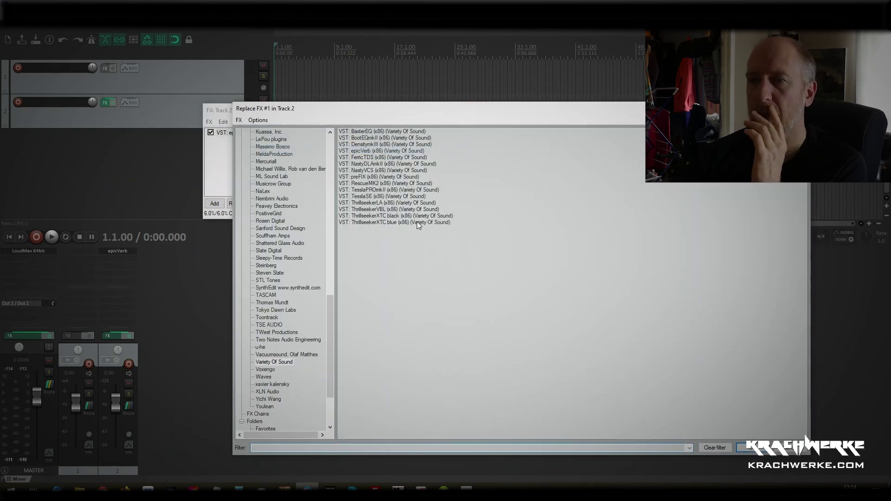
{"action": "left_click", "coordinate": [371, 164]}
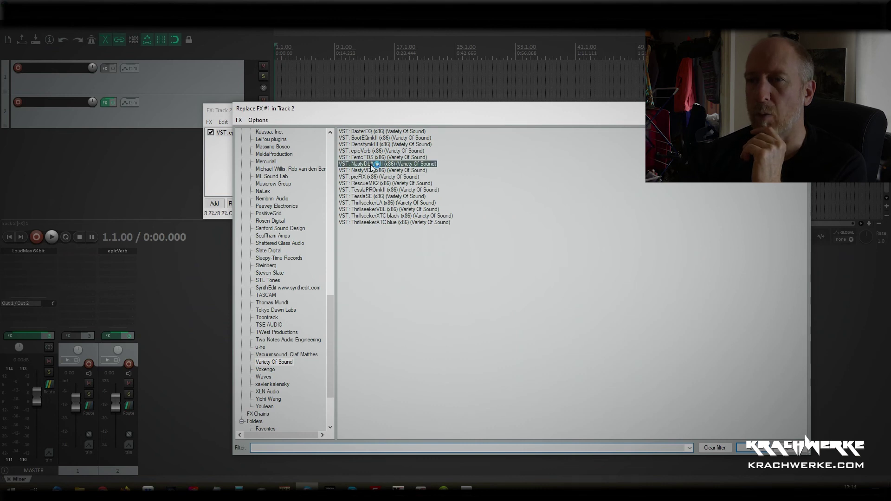
{"action": "double_click", "coordinate": [374, 164]}
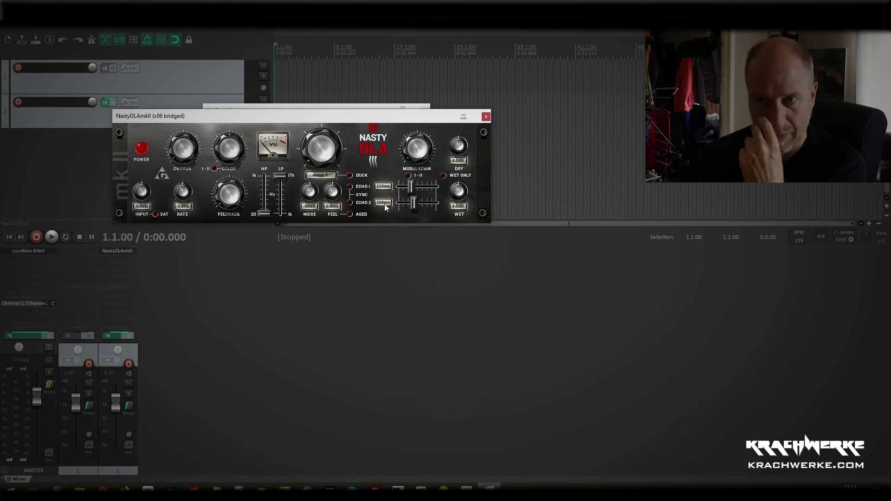
{"action": "left_click", "coordinate": [486, 116]}
Replace the effect on track 2 with another instance of NastyDLAmkII.
{"action": "right_click", "coordinate": [267, 134]}
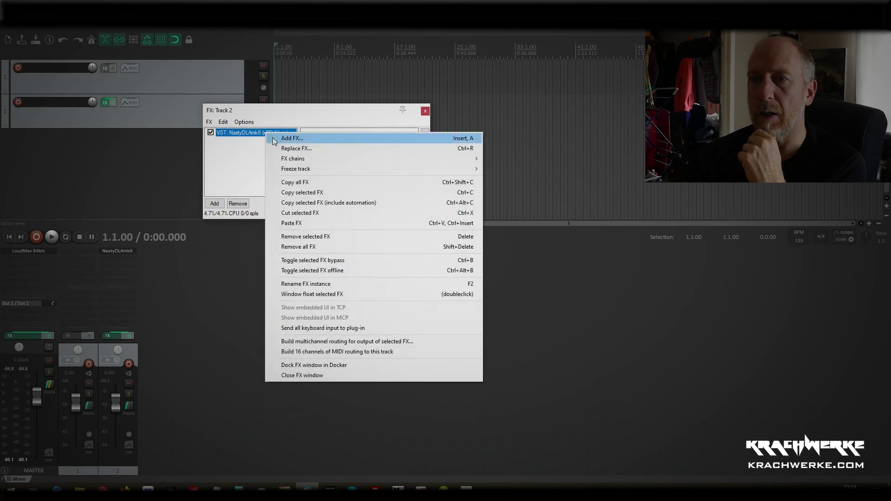
{"action": "left_click", "coordinate": [296, 148]}
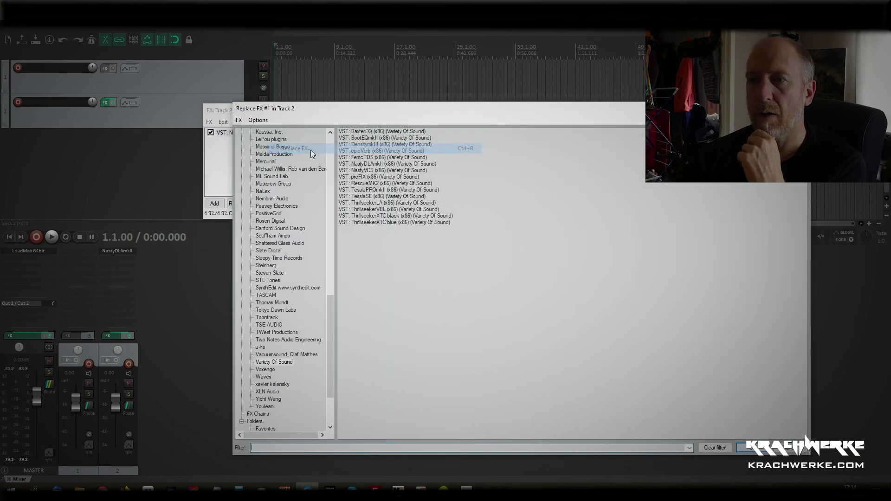
{"action": "left_click", "coordinate": [373, 164]}
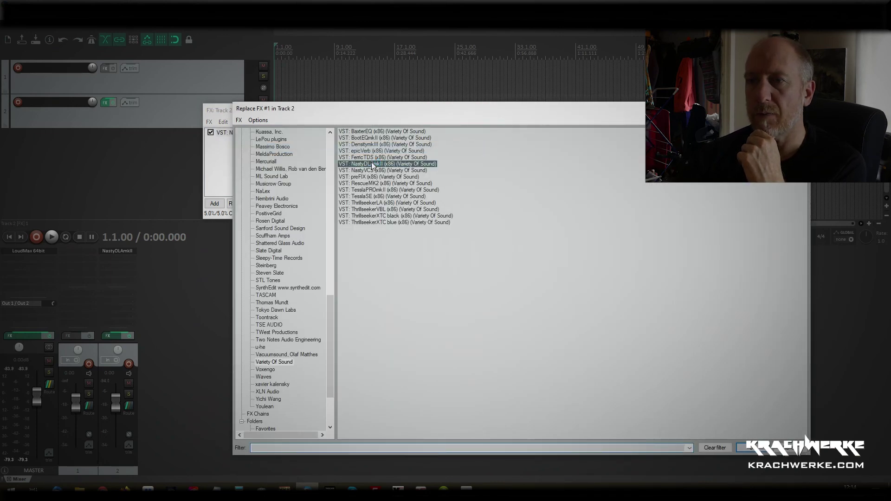
{"action": "double_click", "coordinate": [373, 164]}
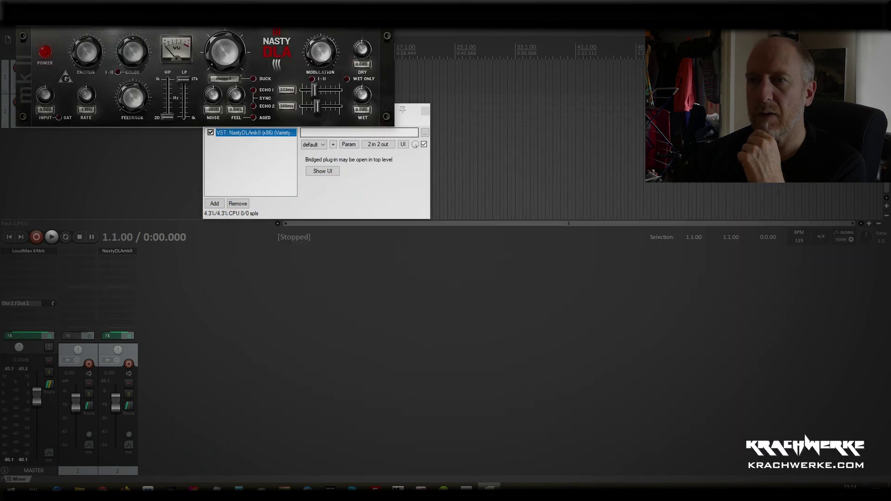
Replace NastyDLAmkII on track 2 with DensitymkIII, move its window below the FX window and close it.
{"action": "right_click", "coordinate": [242, 134]}
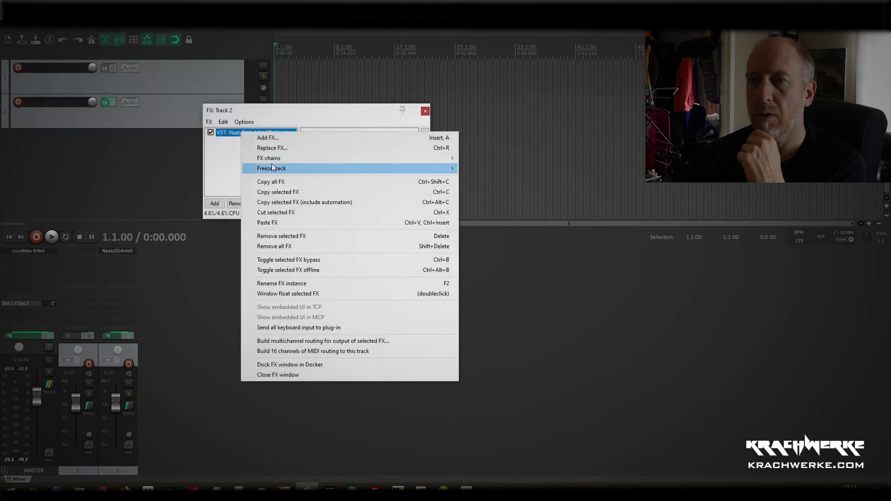
{"action": "left_click", "coordinate": [275, 148]}
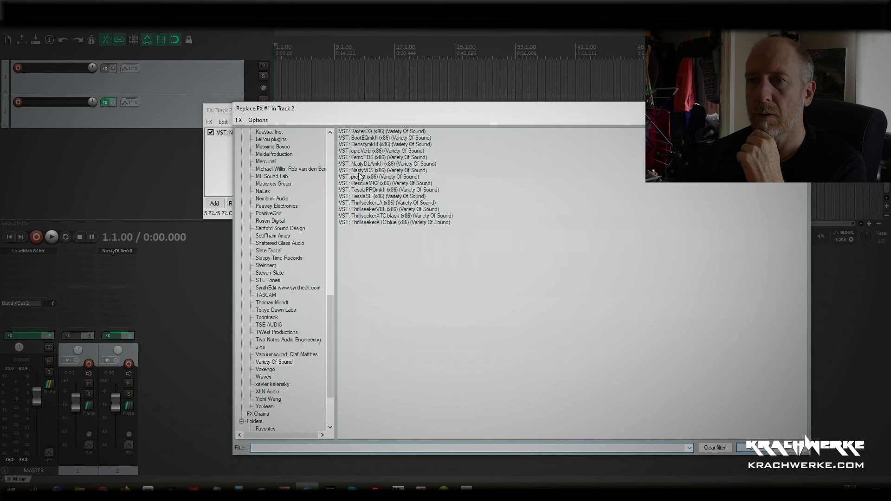
{"action": "left_click", "coordinate": [365, 145]}
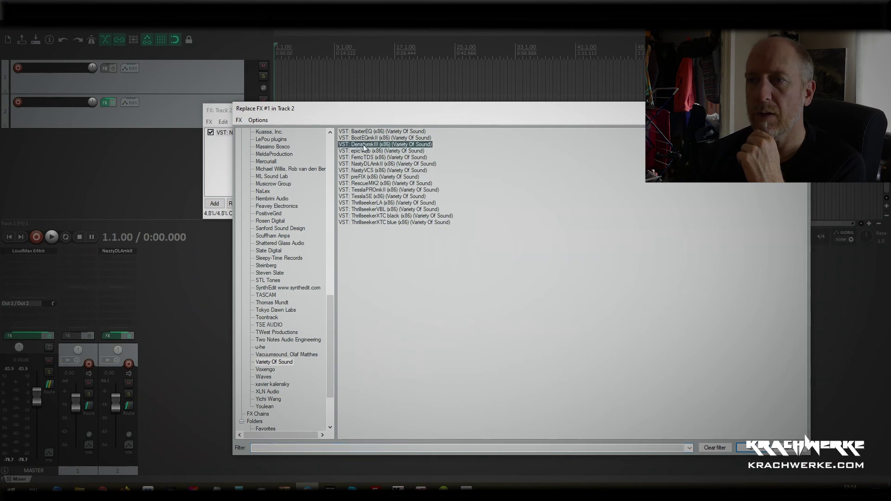
{"action": "double_click", "coordinate": [365, 145]}
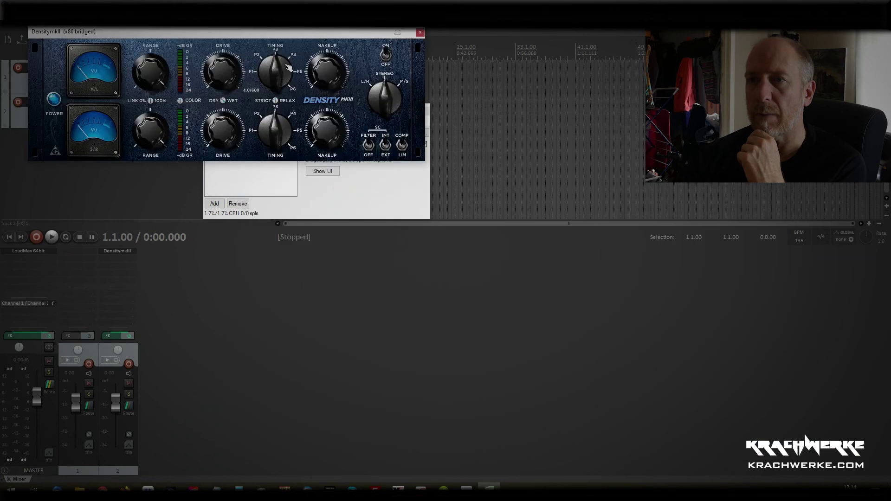
{"action": "left_click_drag", "start_coordinate": [261, 50], "coordinate": [483, 232]}
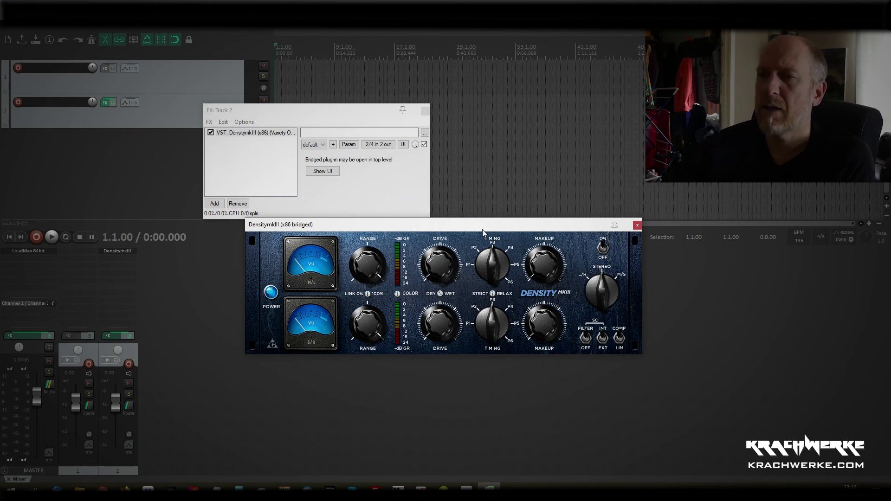
{"action": "left_click", "coordinate": [636, 225]}
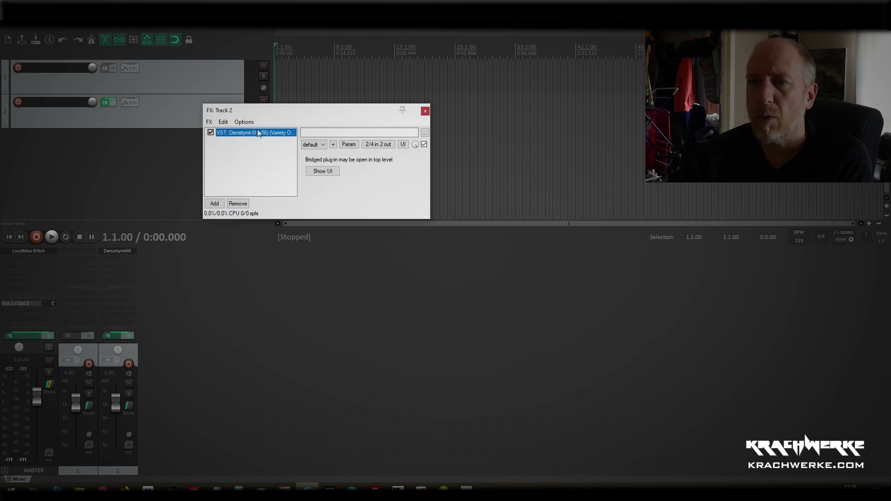
Replace DensitymkIII on track 2 with NastyVCS, move its window below the FX window, and close both windows.
{"action": "right_click", "coordinate": [257, 133]}
{"action": "left_click", "coordinate": [289, 146]}
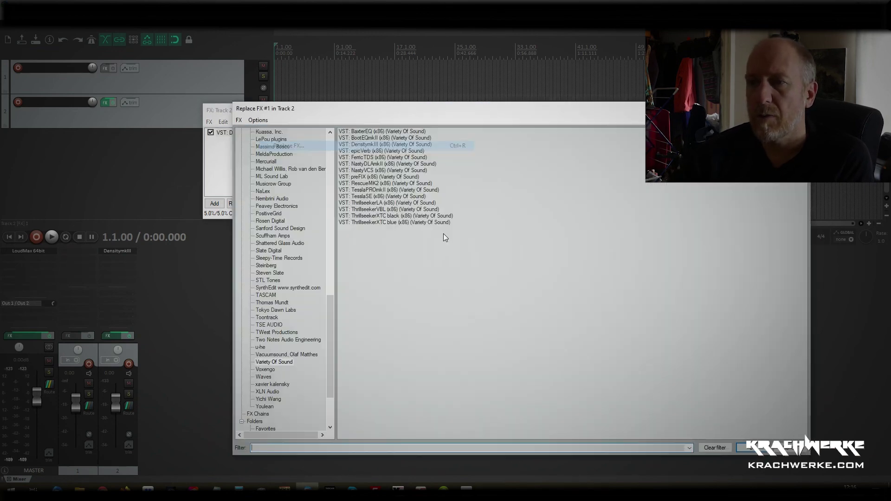
{"action": "left_click", "coordinate": [382, 173]}
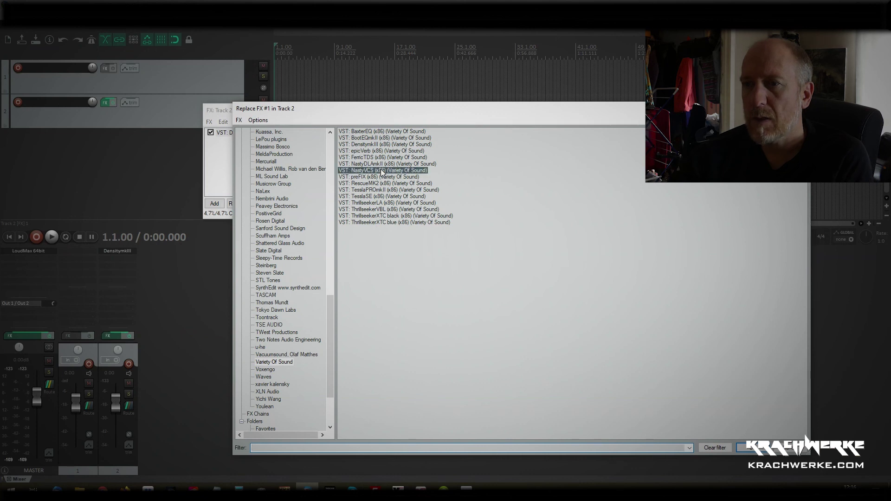
{"action": "double_click", "coordinate": [381, 171]}
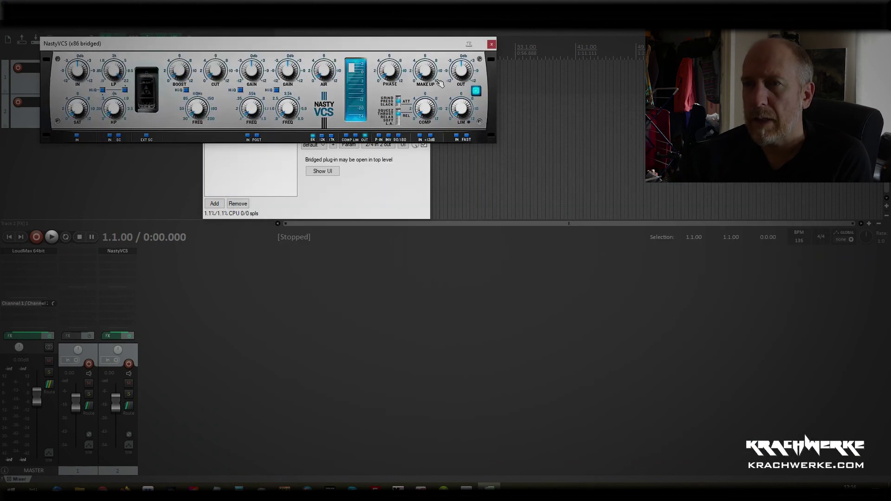
{"action": "left_click_drag", "start_coordinate": [352, 44], "coordinate": [464, 255]}
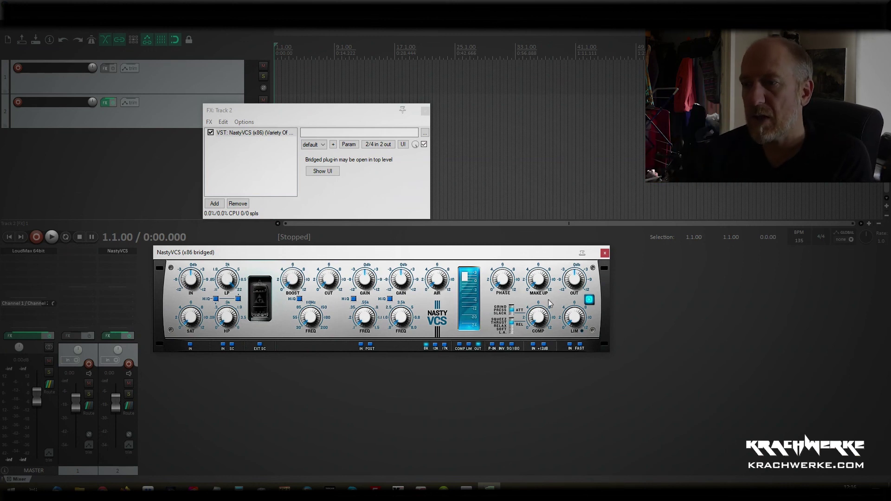
{"action": "left_click", "coordinate": [605, 253]}
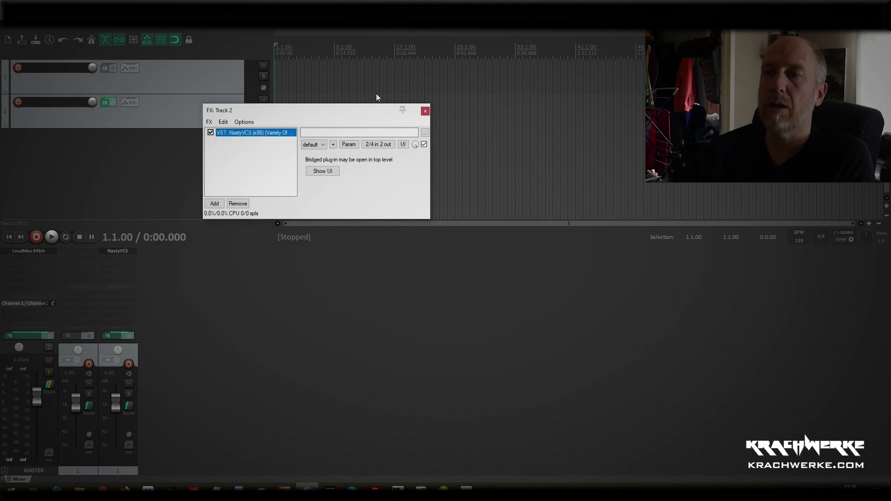
{"action": "left_click", "coordinate": [426, 111]}
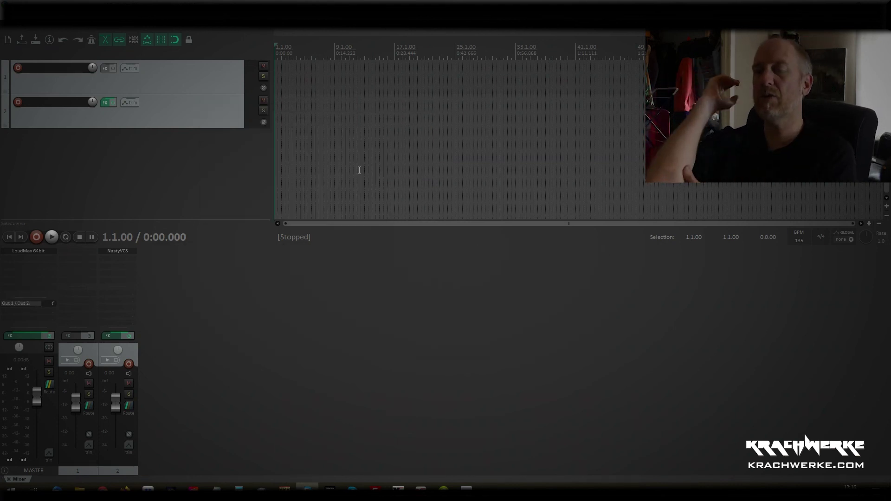